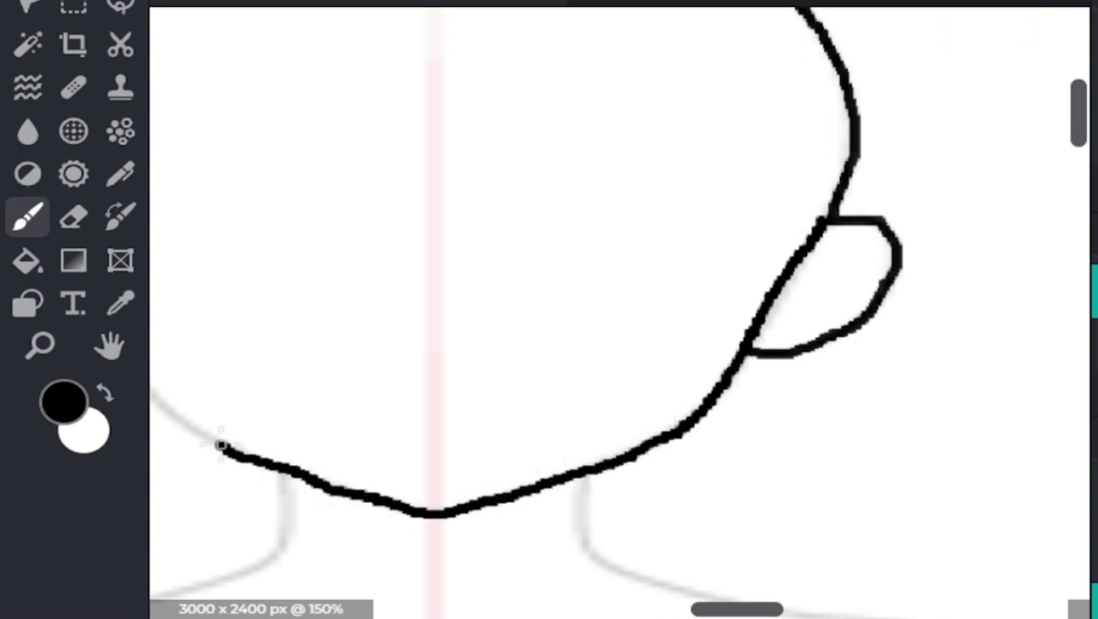
# Undo the rough jaw stroke and retrace the chin and lower jaw in black over the sketch toward the left ear
pyautogui.moveTo(480, 301); pyautogui.dragTo(777, 301)
pyautogui.hotkey('ctrl', 'z')
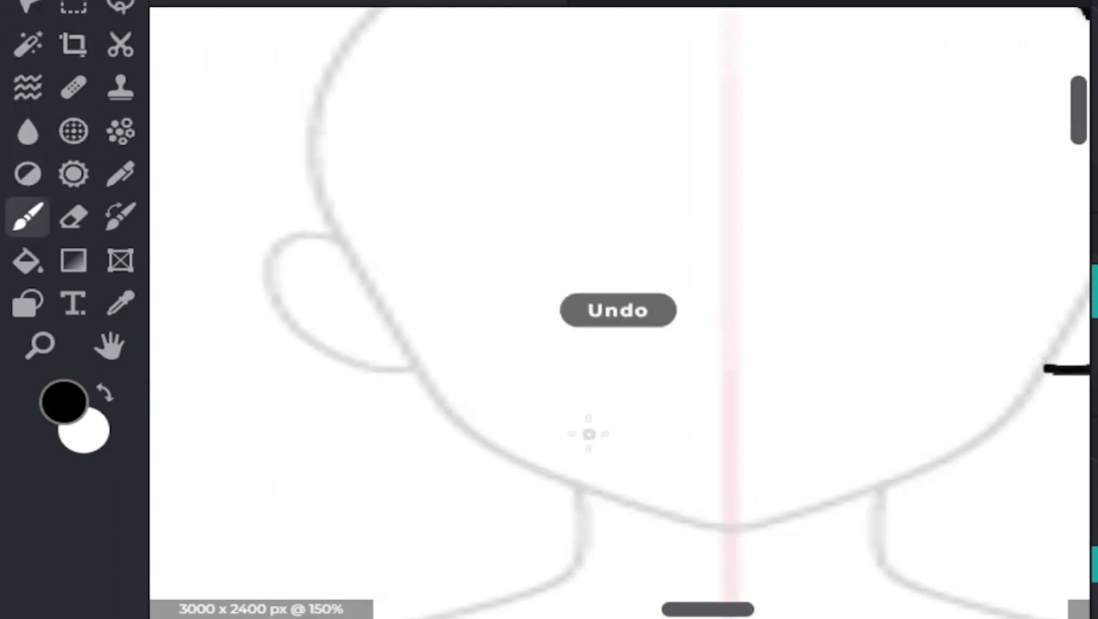
pyautogui.scroll(-2, 956, 332)
pyautogui.scroll(4, 927, 274)
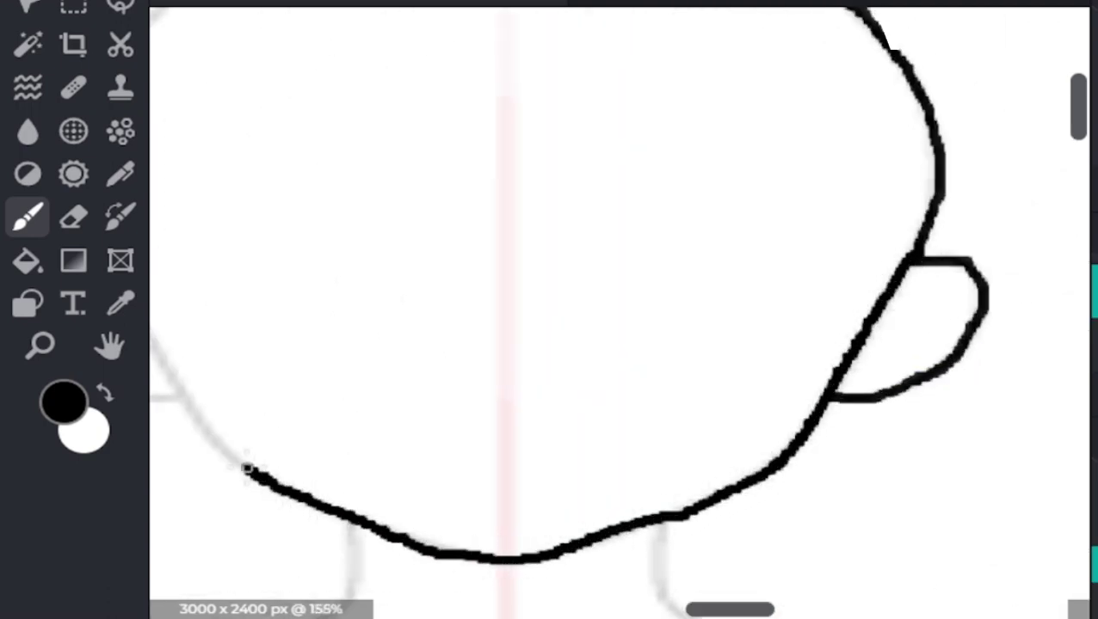
pyautogui.moveTo(246, 469); pyautogui.dragTo(181, 388)
# Trace the left side of the face in black from the bottom of the ear up to the temple, undoing uneven strokes
pyautogui.scroll(-1, 955, 293)
pyautogui.scroll(3, 439, 486)
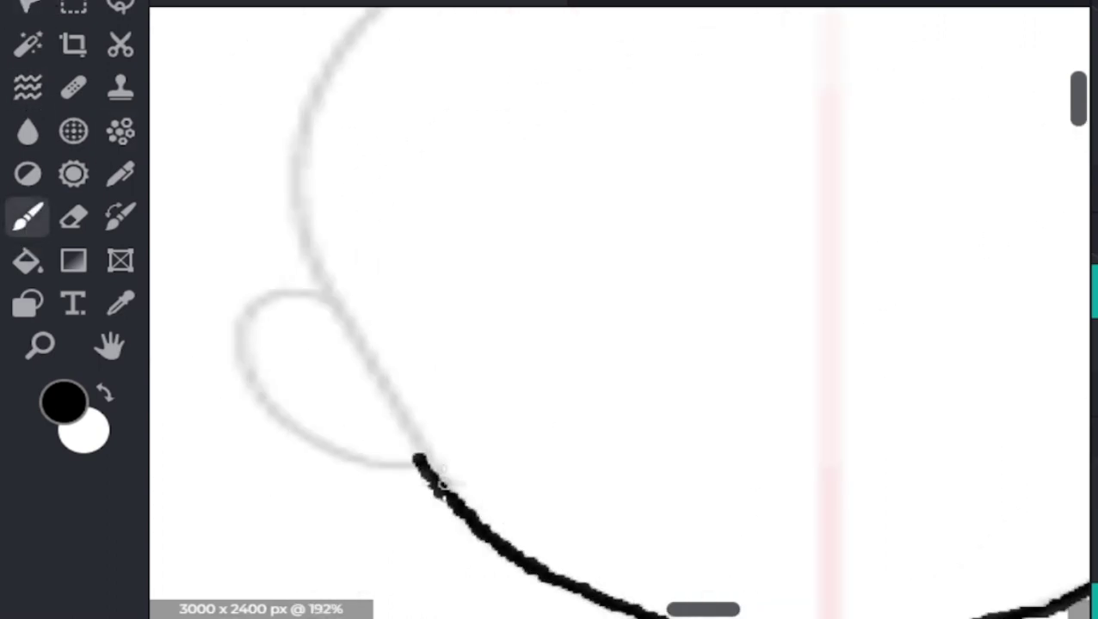
pyautogui.moveTo(305, 110); pyautogui.dragTo(346, 11)
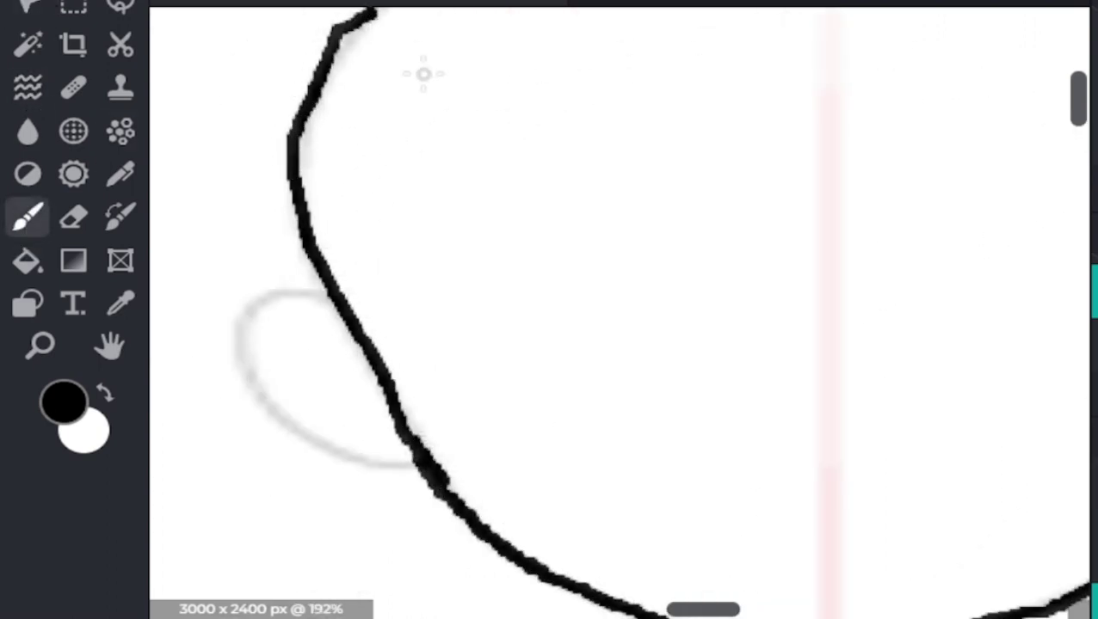
pyautogui.hotkey('ctrl', 'z')
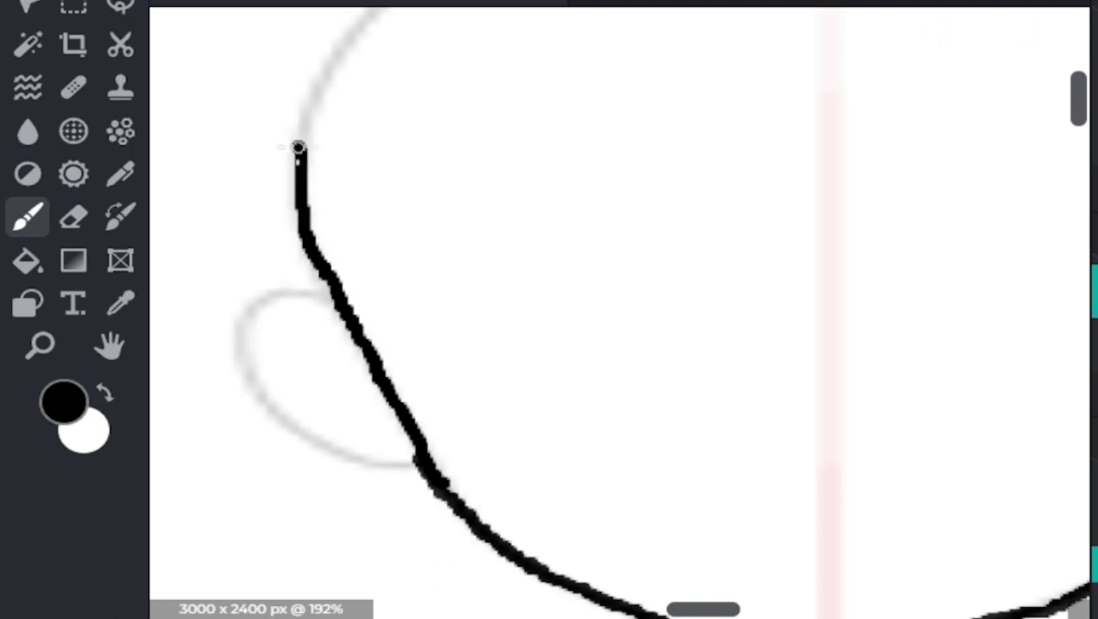
pyautogui.hotkey('ctrl', 'z')
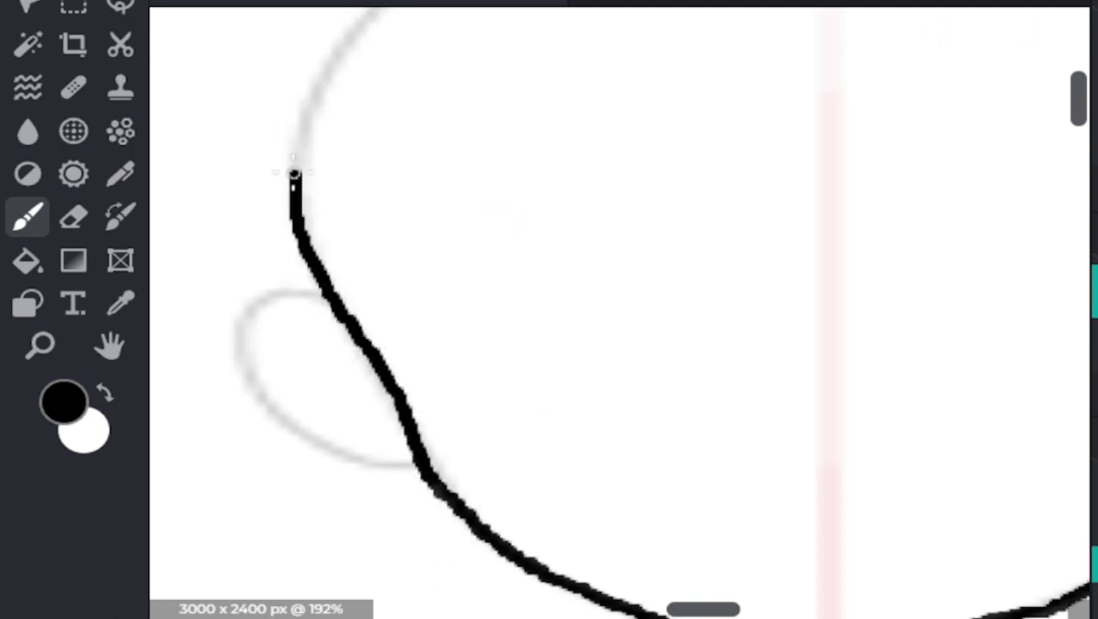
# Trace the upper-left curve of the head from the temple to the existing black line at the crown
pyautogui.moveTo(326, 68); pyautogui.dragTo(370, 6)
pyautogui.hotkey('ctrl', 'z')
pyautogui.scroll(3, 619, 310)
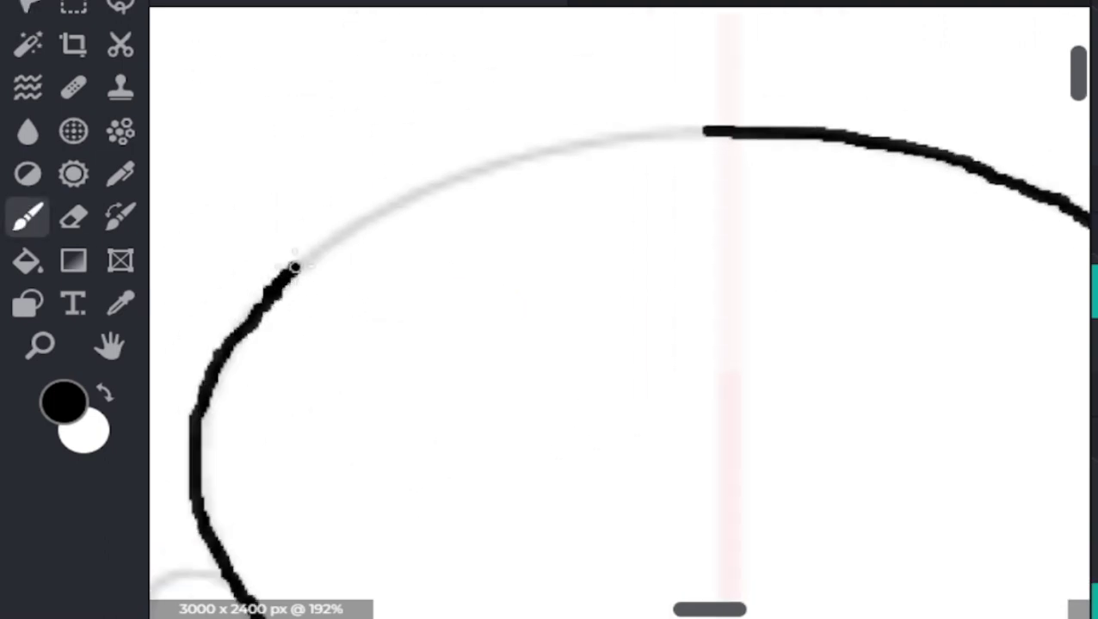
pyautogui.hotkey('ctrl', 'z')
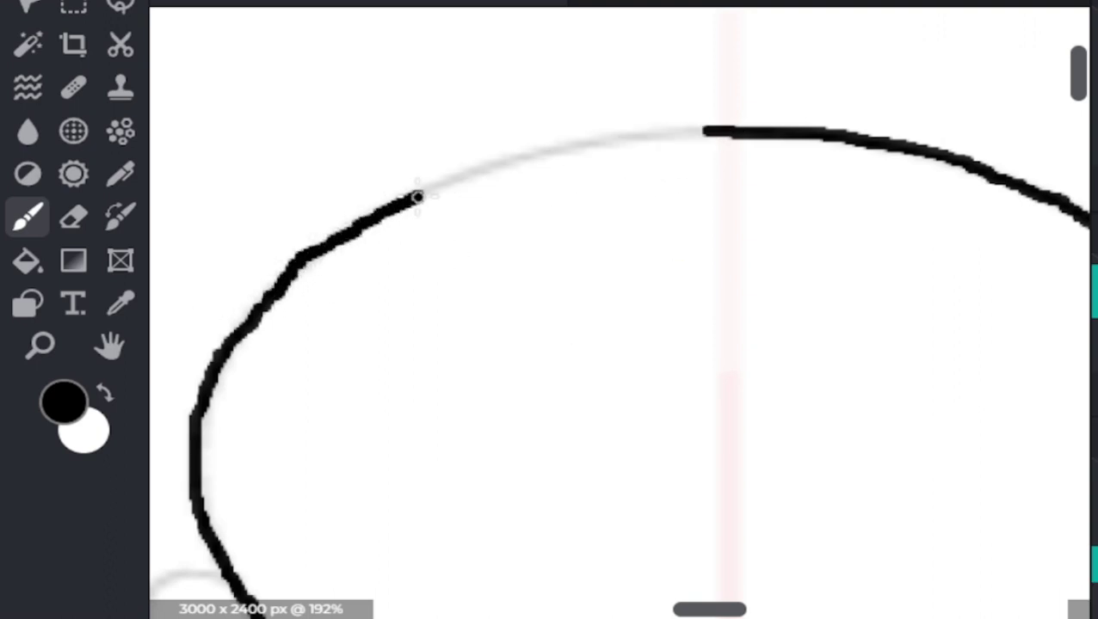
pyautogui.scroll(-3, 729, 128)
# Undo the rough left ear stroke and trace the ear outline in black from its top edge around to the jaw
pyautogui.scroll(3, 706, 308)
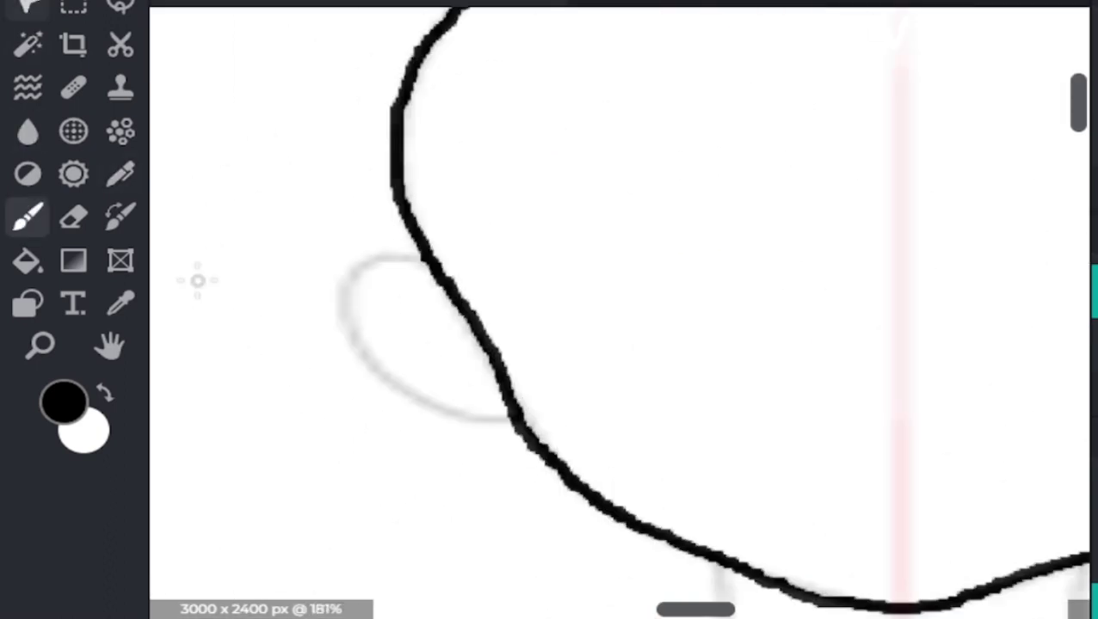
pyautogui.moveTo(376, 376); pyautogui.dragTo(430, 395)
pyautogui.hotkey('ctrl', 'z')
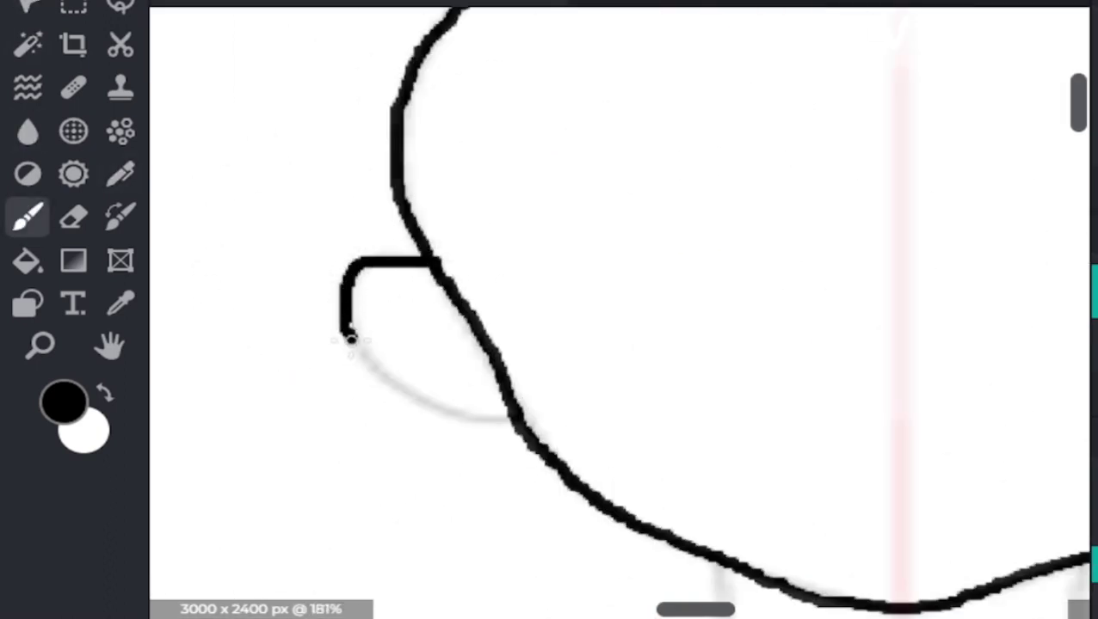
# Try to trace the left side of the neck and the top of the shoulder in black
pyautogui.scroll(-4, 598, 330)
pyautogui.scroll(5, 708, 225)
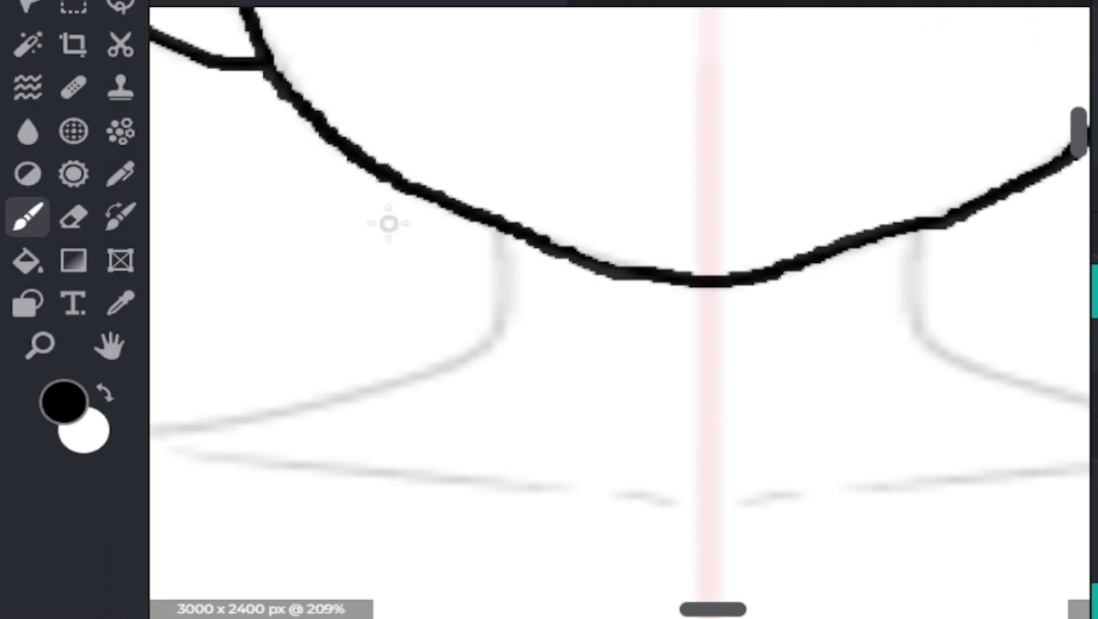
pyautogui.hotkey('ctrl', 'z')
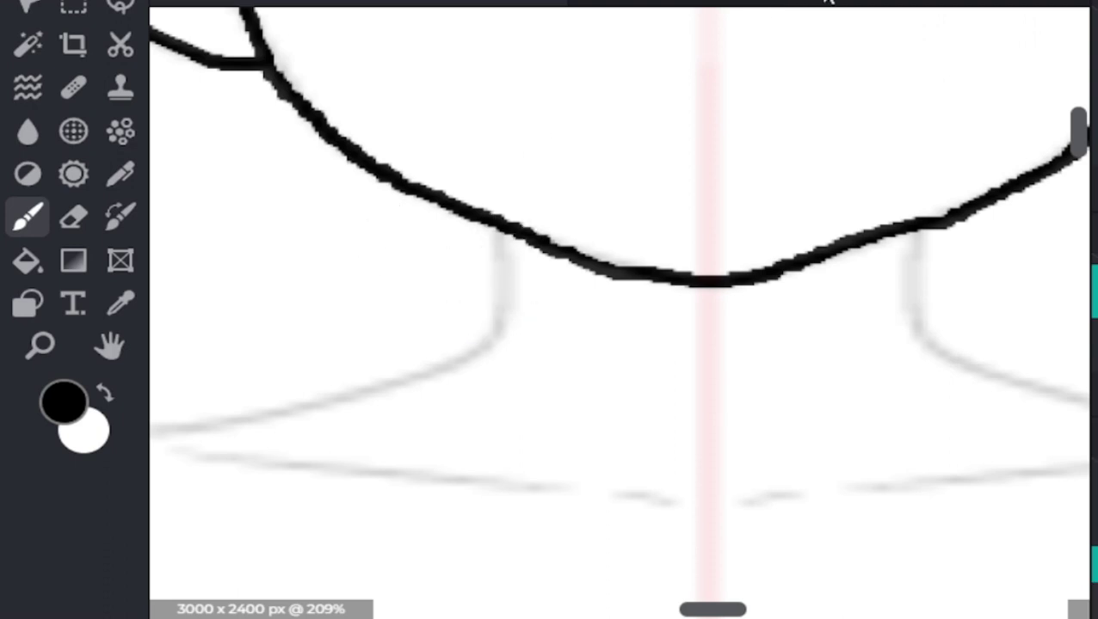
pyautogui.scroll(-5, 629, 296)
pyautogui.scroll(-4, 551, 309)
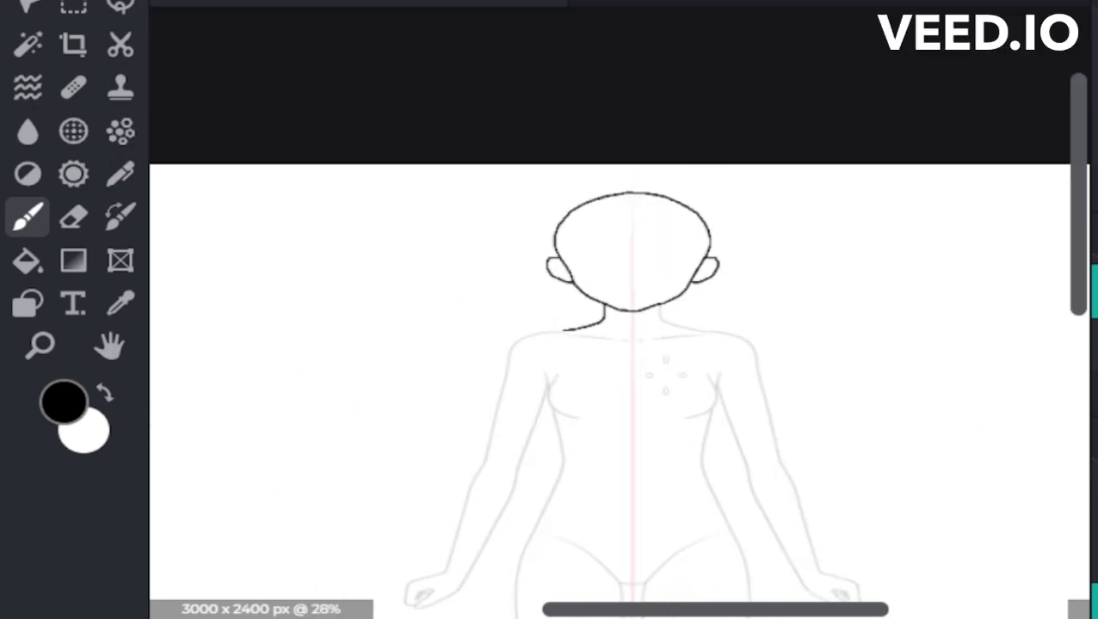
pyautogui.rightClick(757, 67)
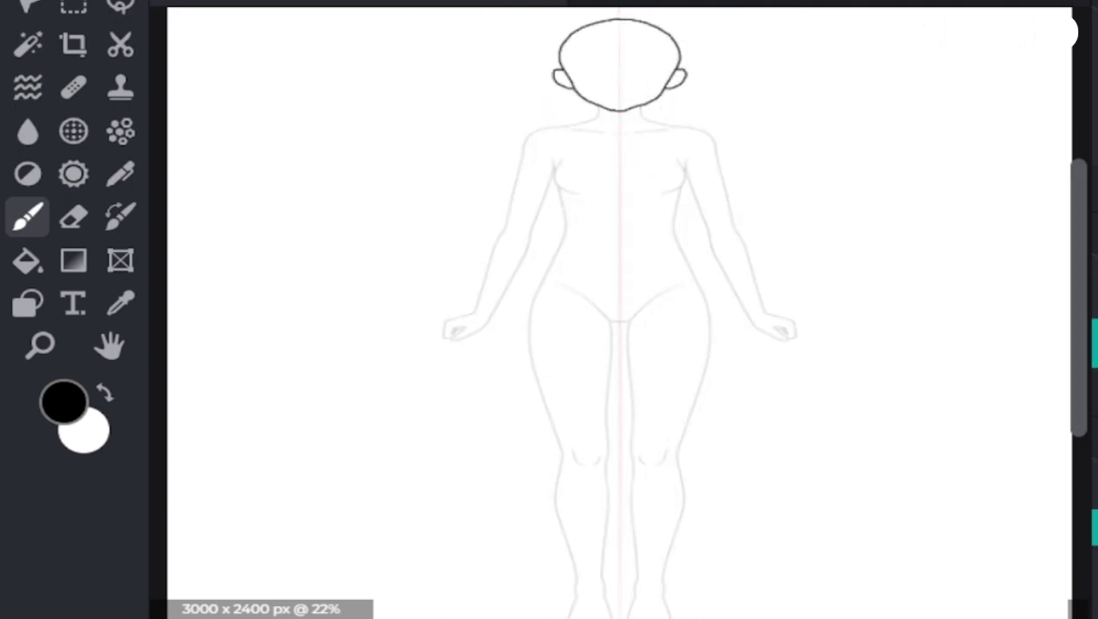
# Try a light grey brush stroke along the left neck line below the jaw
pyautogui.scroll(5, 581, 79)
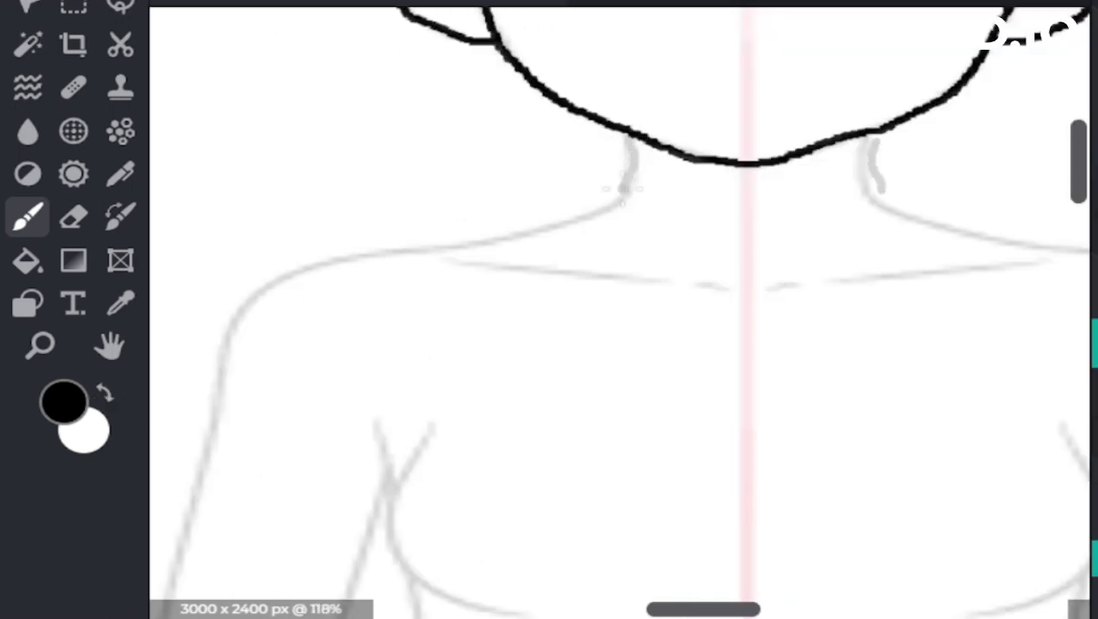
pyautogui.rightClick(976, 181)
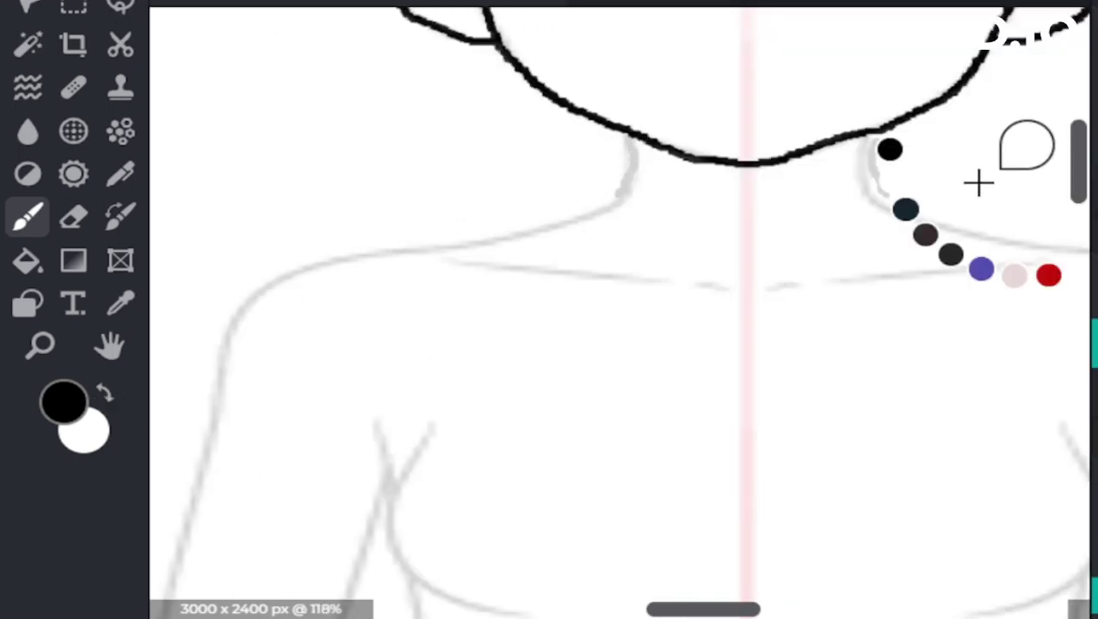
pyautogui.scroll(5, 698, 238)
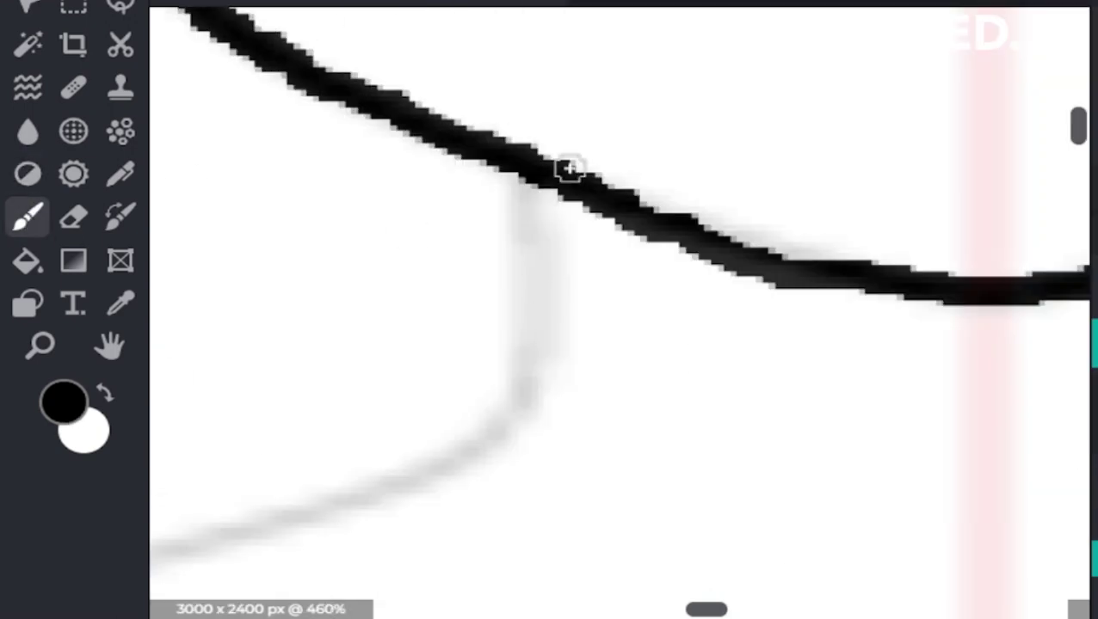
pyautogui.moveTo(527, 185); pyautogui.dragTo(522, 357)
pyautogui.hotkey('ctrl', 'z')
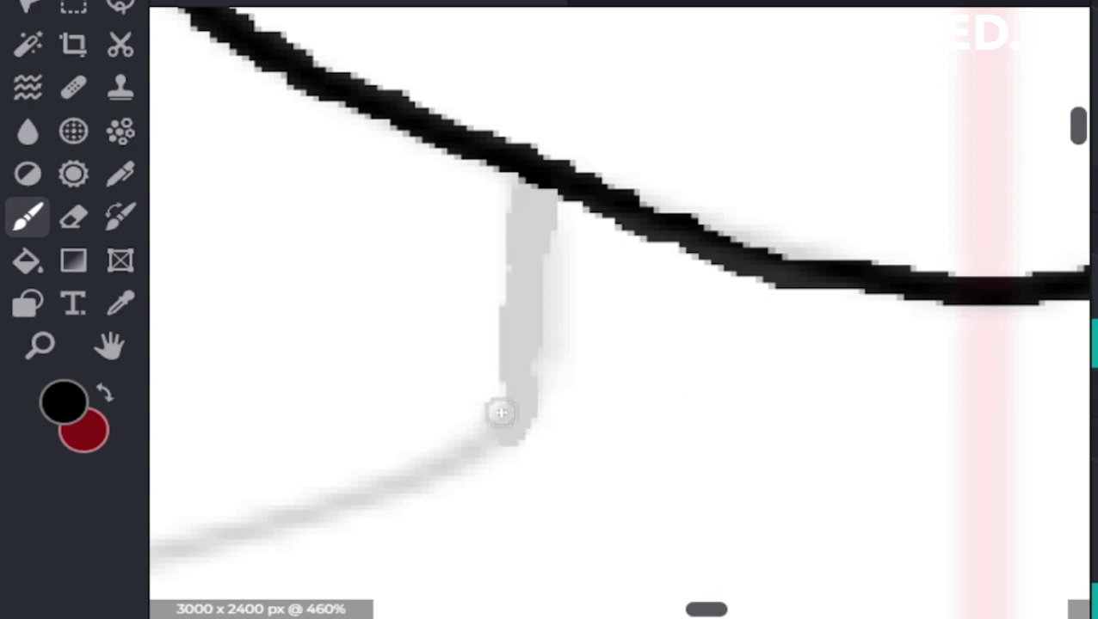
pyautogui.rightClick(820, 238)
pyautogui.scroll(-8, 821, 238)
pyautogui.hotkey('ctrl', 'z')
pyautogui.hotkey('ctrl', 'shift', 'z')
pyautogui.rightClick(746, 123)
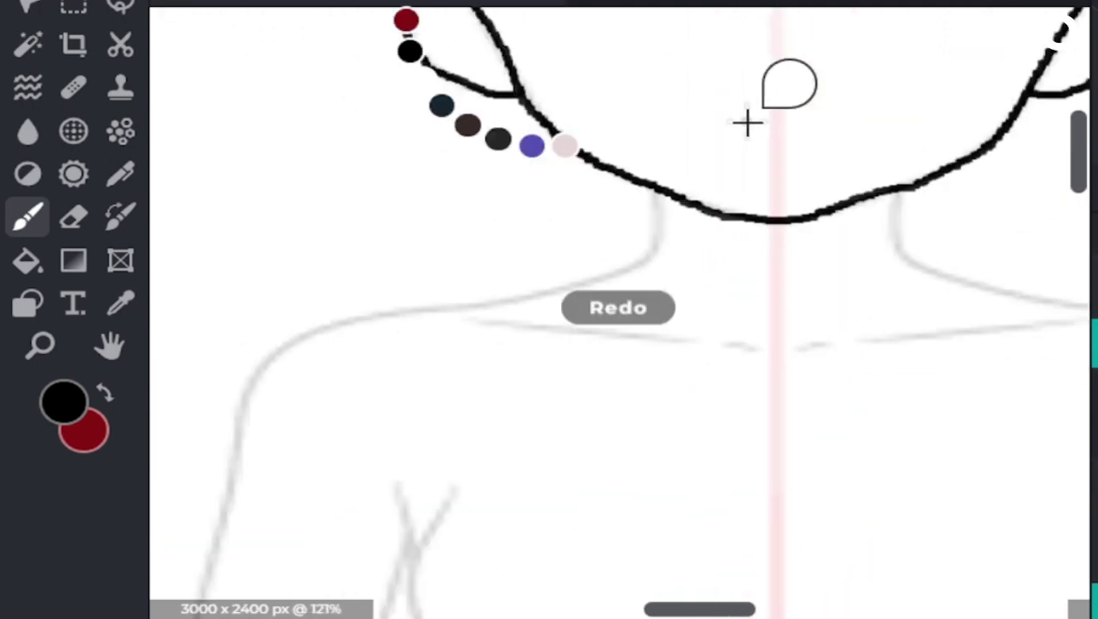
pyautogui.hotkey('ctrl', 'z')
pyautogui.hotkey('ctrl', 'shift', 'z')
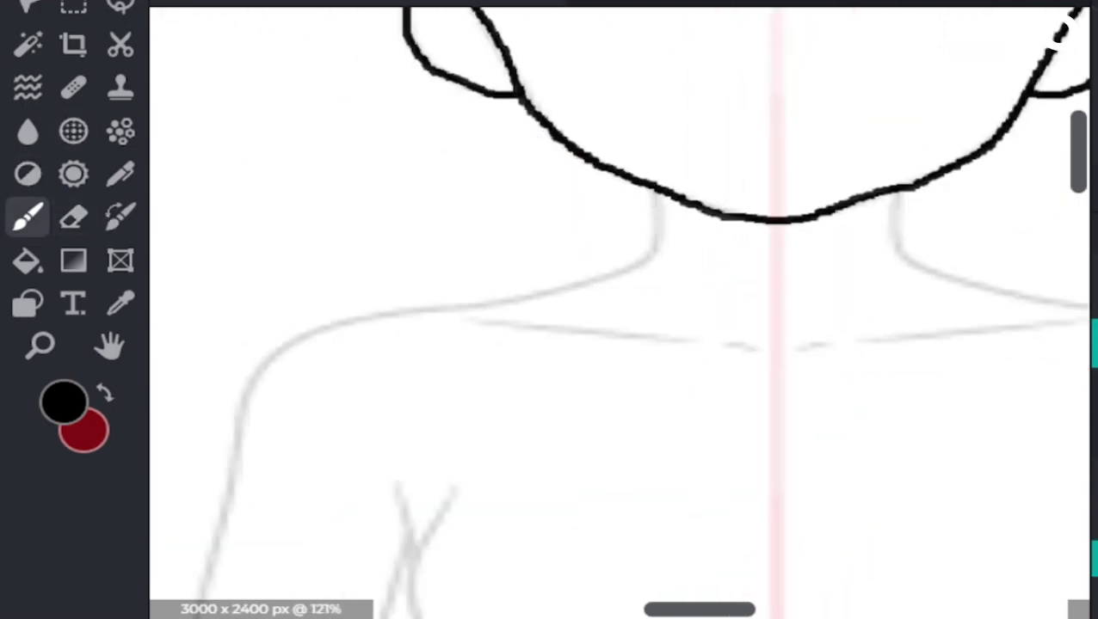
# Trace the left neck line in black from the jaw down and out along the top of the shoulder
pyautogui.scroll(-2, 585, 198)
pyautogui.scroll(6, 585, 198)
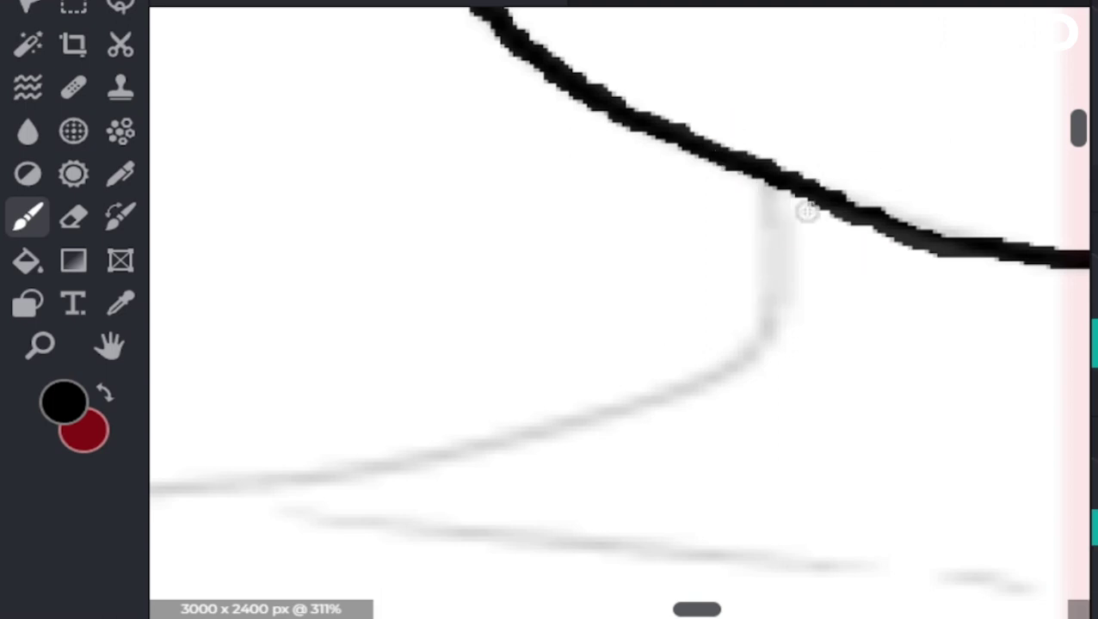
pyautogui.rightClick(748, 224)
pyautogui.click(710, 289)
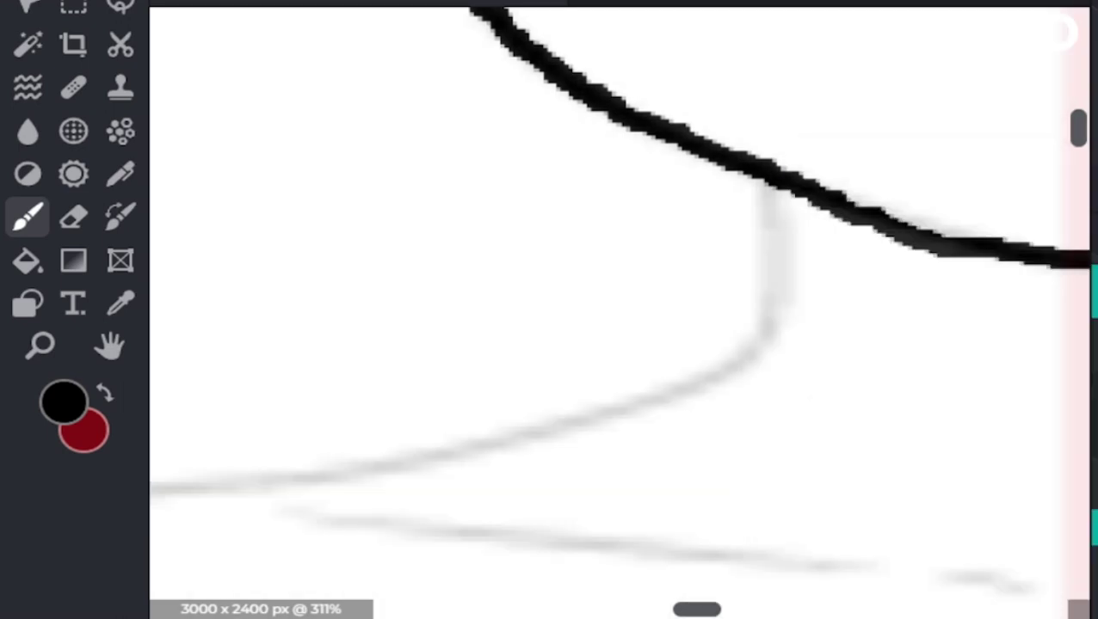
pyautogui.moveTo(603, 413); pyautogui.dragTo(211, 485)
# Trace the long left and right collarbone lines in black with the Brush tool
pyautogui.scroll(-3, 270, 90)
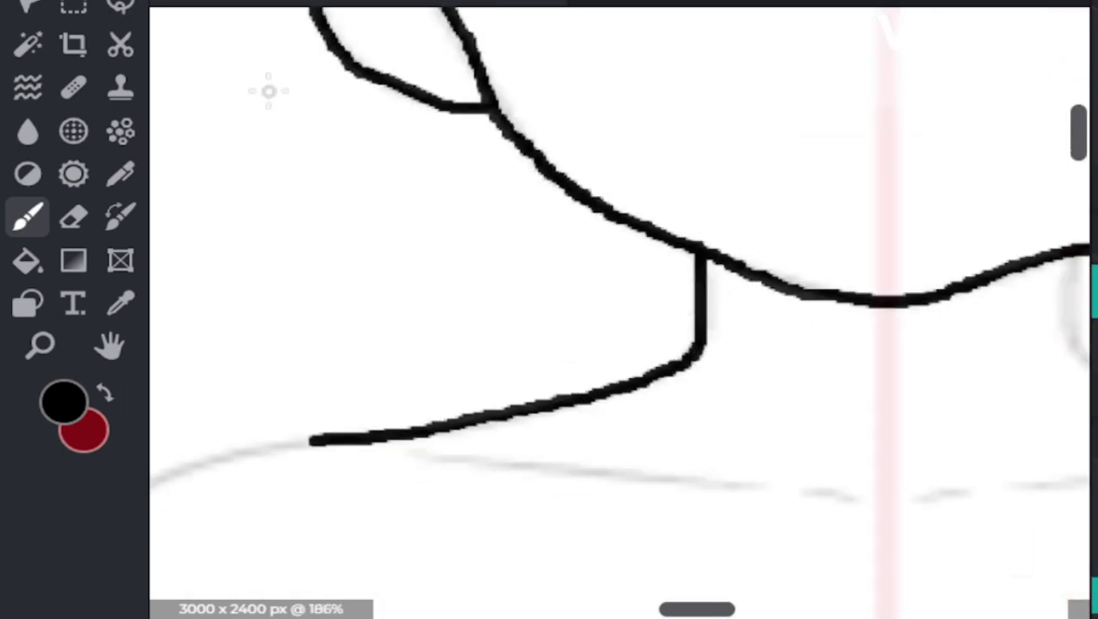
pyautogui.scroll(-3, 537, 41)
pyautogui.hscroll(3, 503, 190)
pyautogui.hscroll(-1, 504, 191)
pyautogui.press('b')
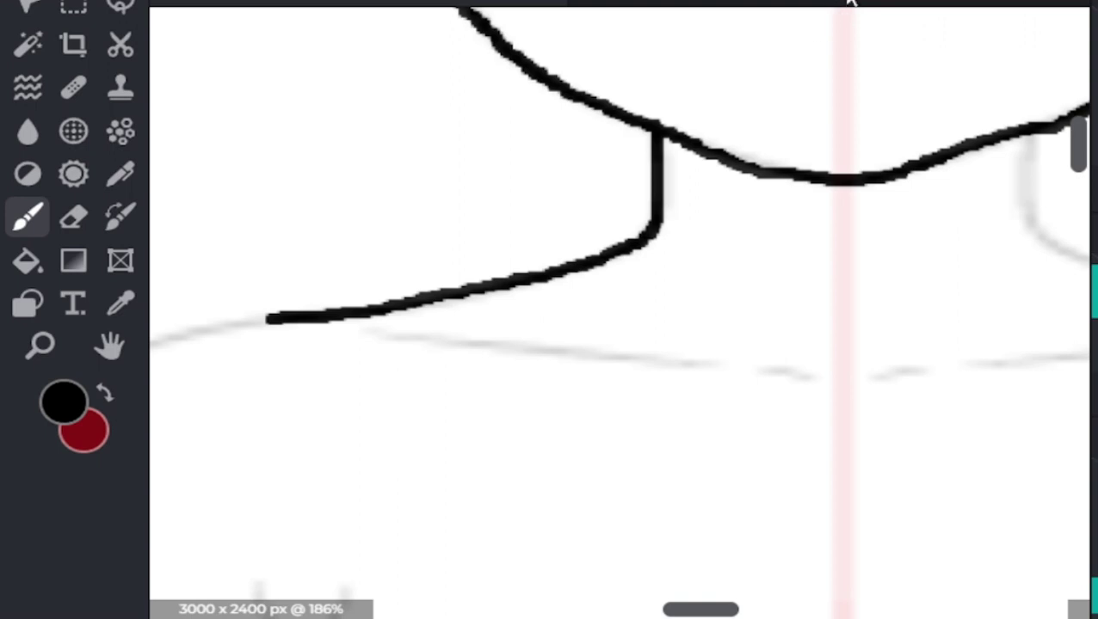
pyautogui.scroll(2, 361, 326)
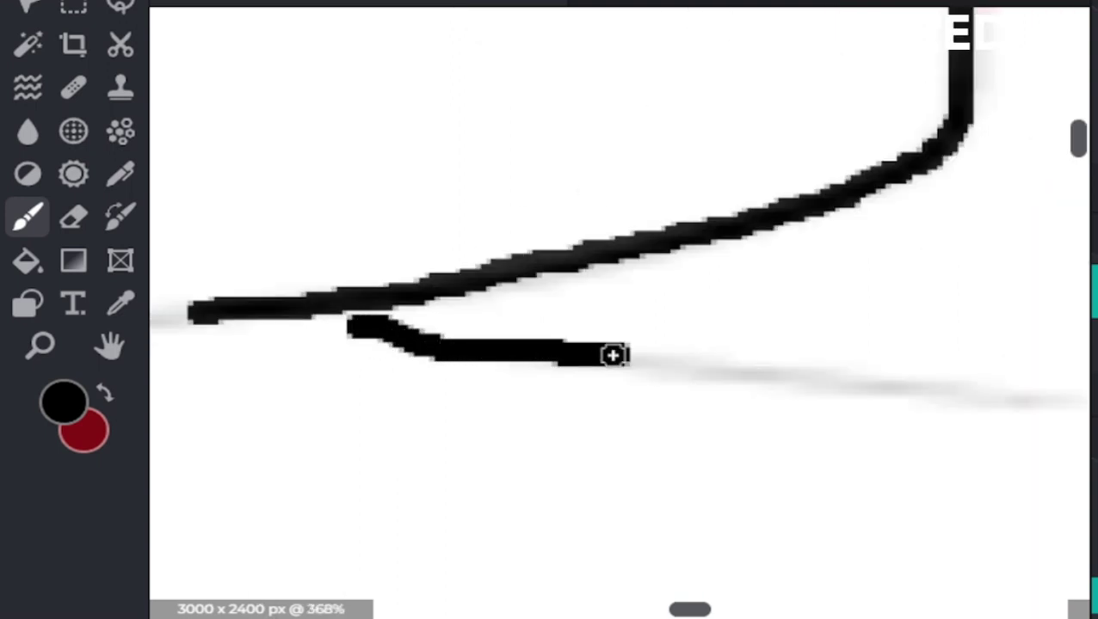
pyautogui.moveTo(613, 356); pyautogui.dragTo(1081, 397)
# Trace the two short inner collarbone dashes and the right neck line out to the shoulder in black
pyautogui.scroll(-4, 946, 297)
pyautogui.scroll(-1, 568, 162)
pyautogui.scroll(2, 569, 162)
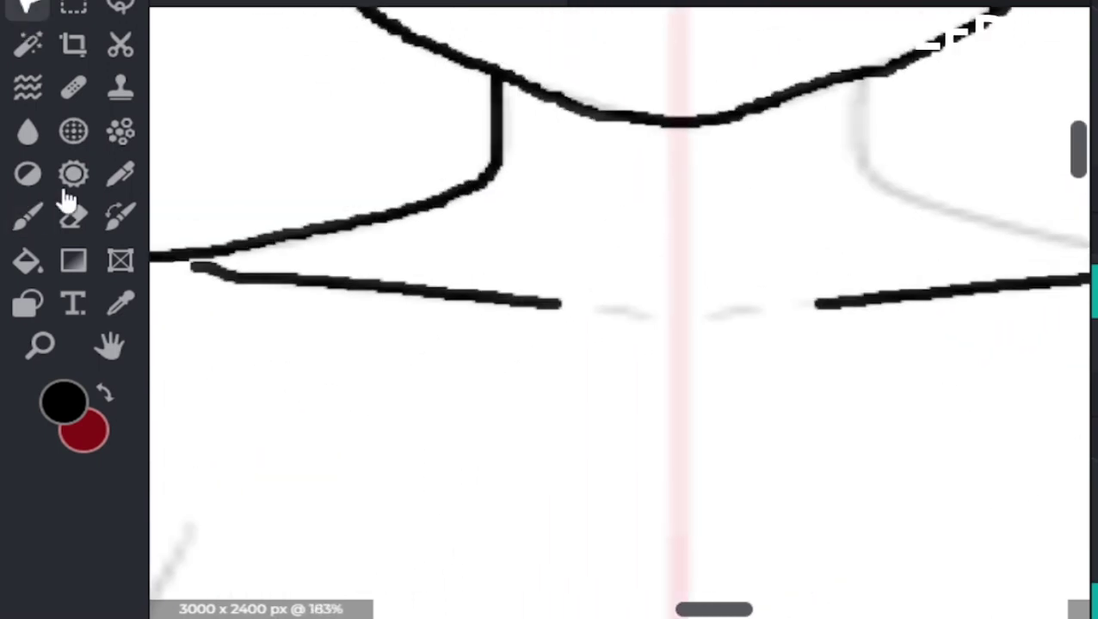
pyautogui.scroll(-1, 748, 306)
pyautogui.scroll(2, 780, 284)
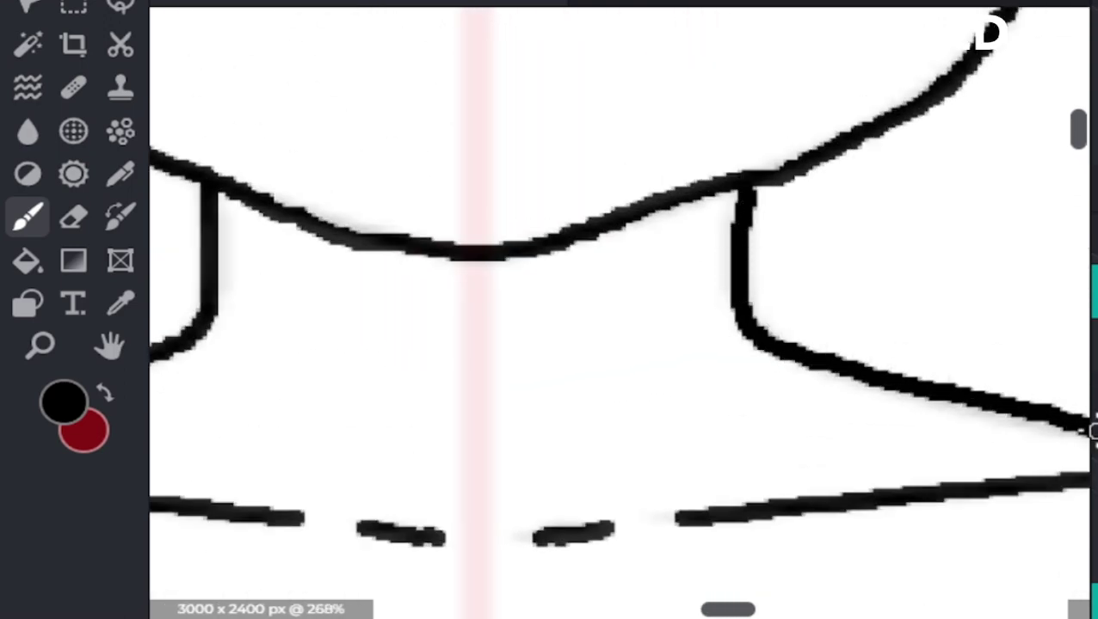
pyautogui.hotkey('ctrl', 'z')
pyautogui.hotkey('ctrl', 'shift', 'z')
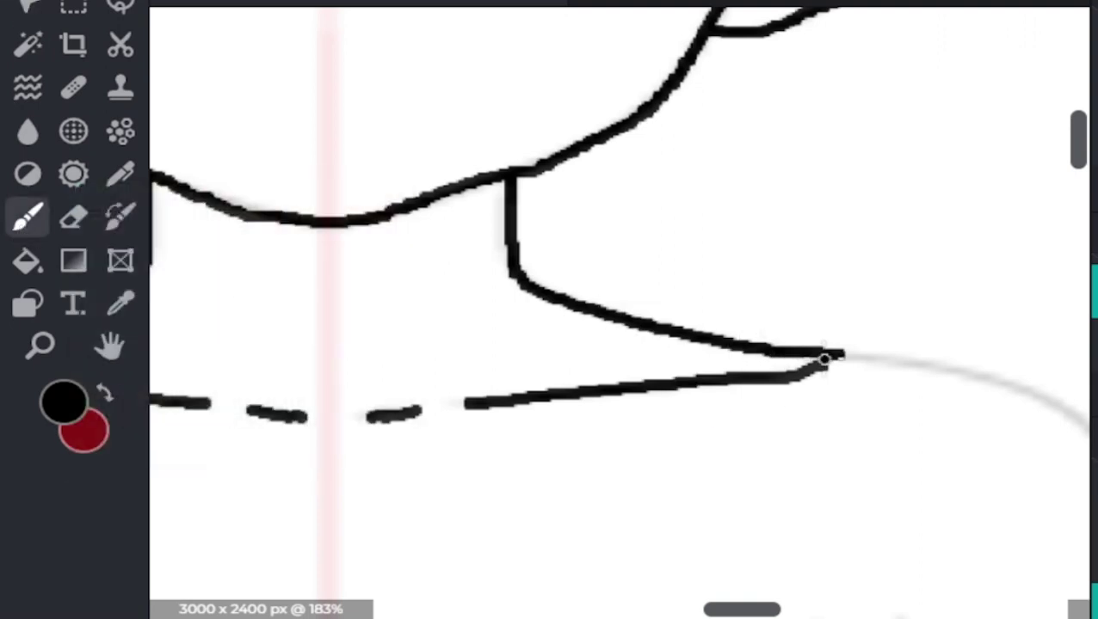
pyautogui.scroll(-2, 824, 360)
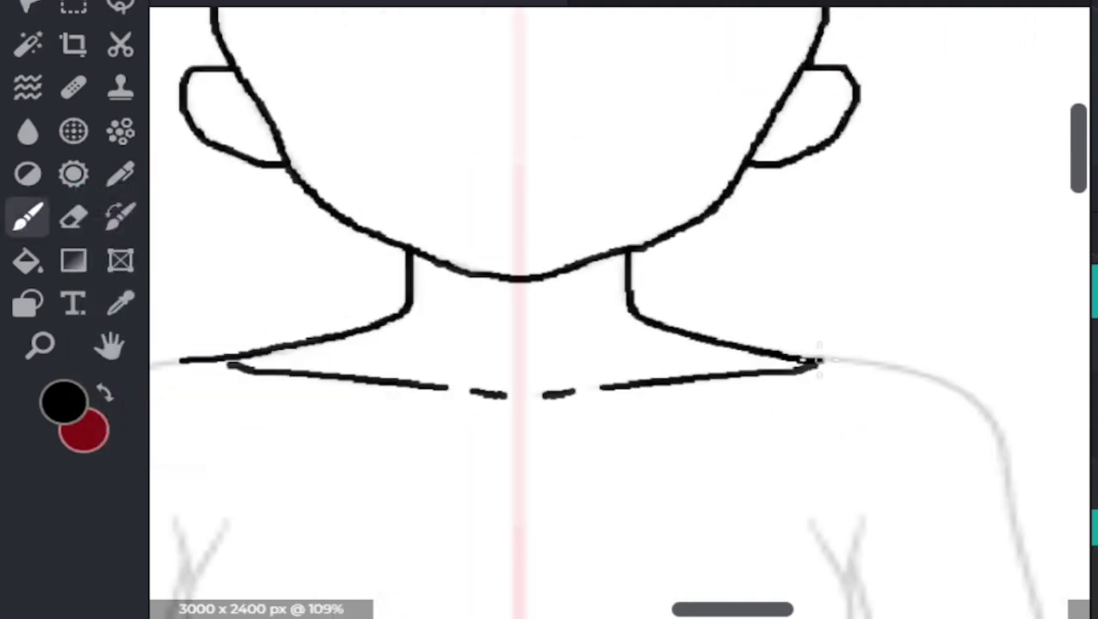
pyautogui.hotkey('ctrl', 'z')
# Trace the rounded left shoulder in black from the end of the neck line to the top of the arm
pyautogui.scroll(-5, 565, 372)
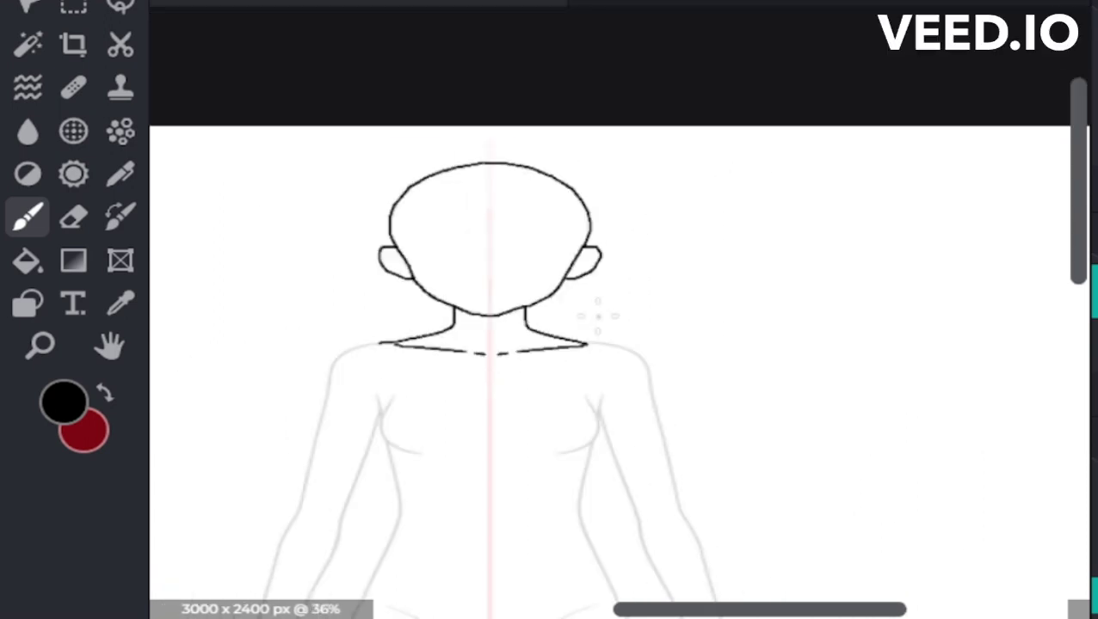
pyautogui.scroll(1, 585, 215)
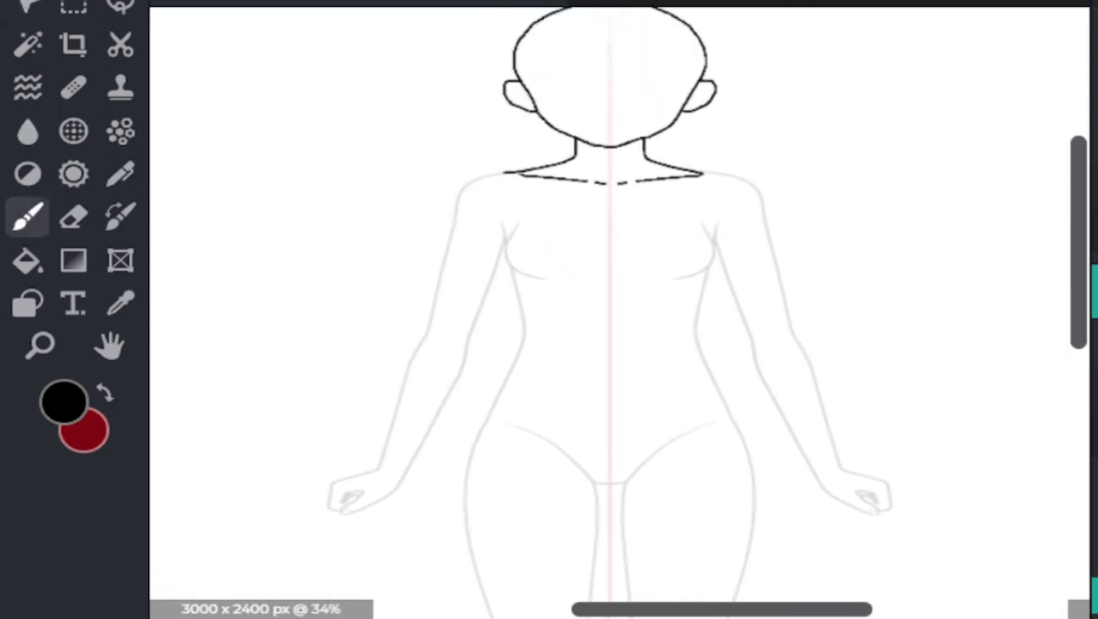
pyautogui.scroll(10, 647, 289)
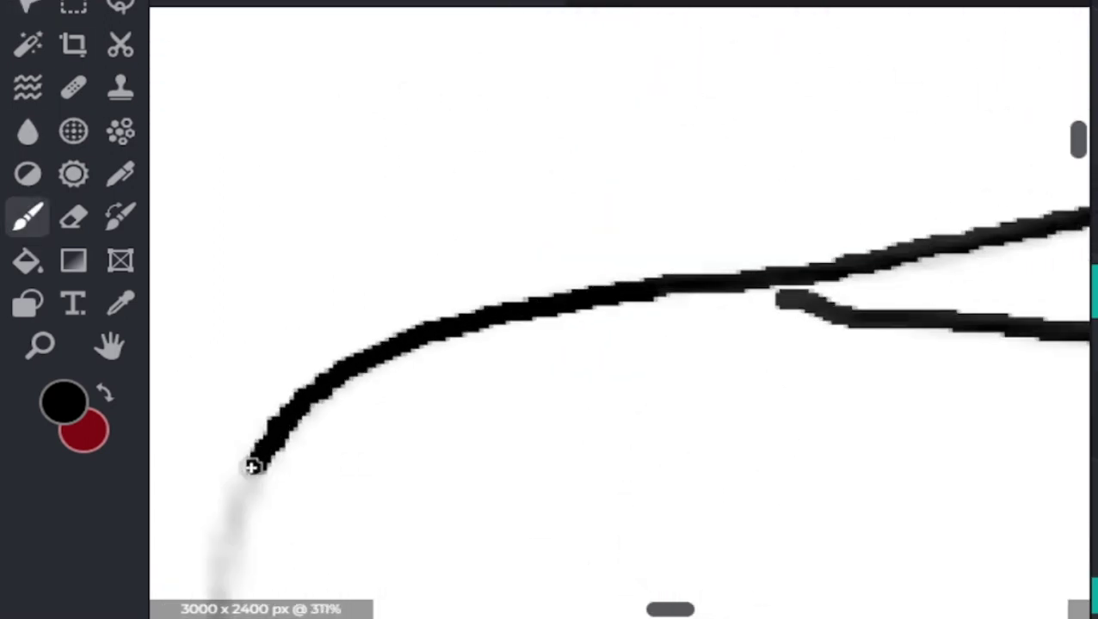
pyautogui.moveTo(251, 466); pyautogui.dragTo(214, 602)
# Trace the outer edges of both upper arms in black from the shoulders down toward the elbows
pyautogui.scroll(-3, 615, 335)
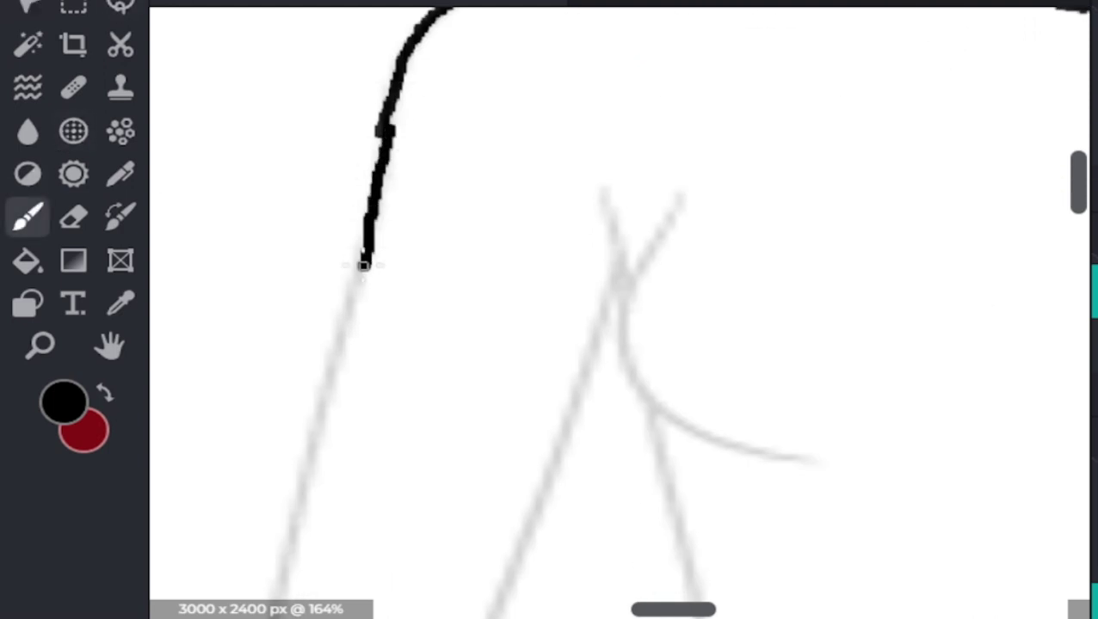
pyautogui.scroll(-5, 979, 293)
pyautogui.hscroll(3, 979, 292)
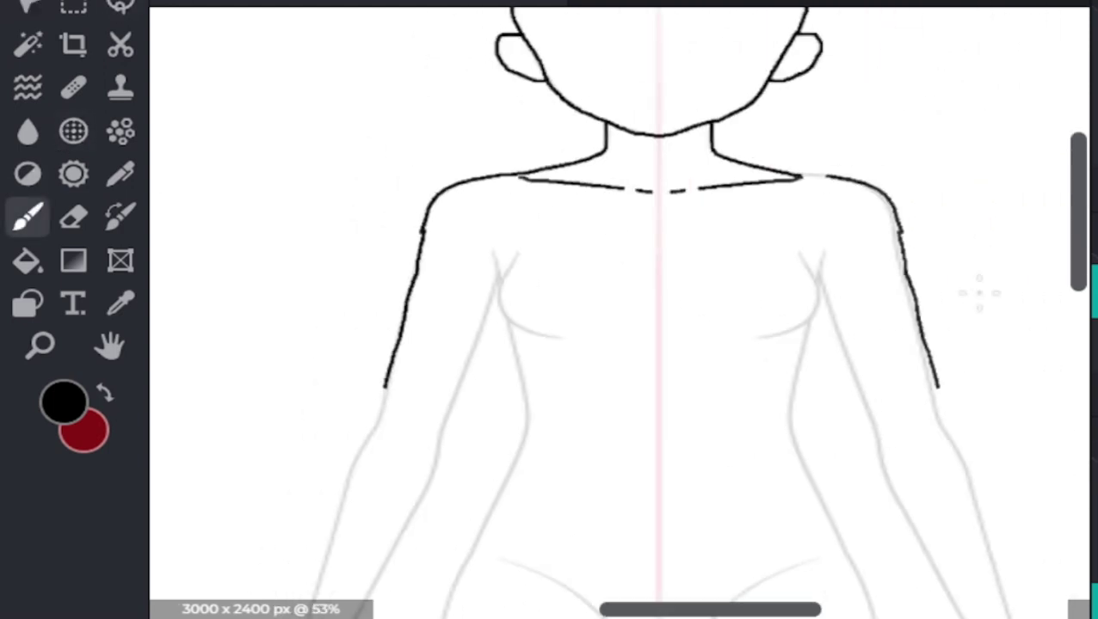
pyautogui.scroll(-3, 41, 208)
pyautogui.scroll(4, 535, 108)
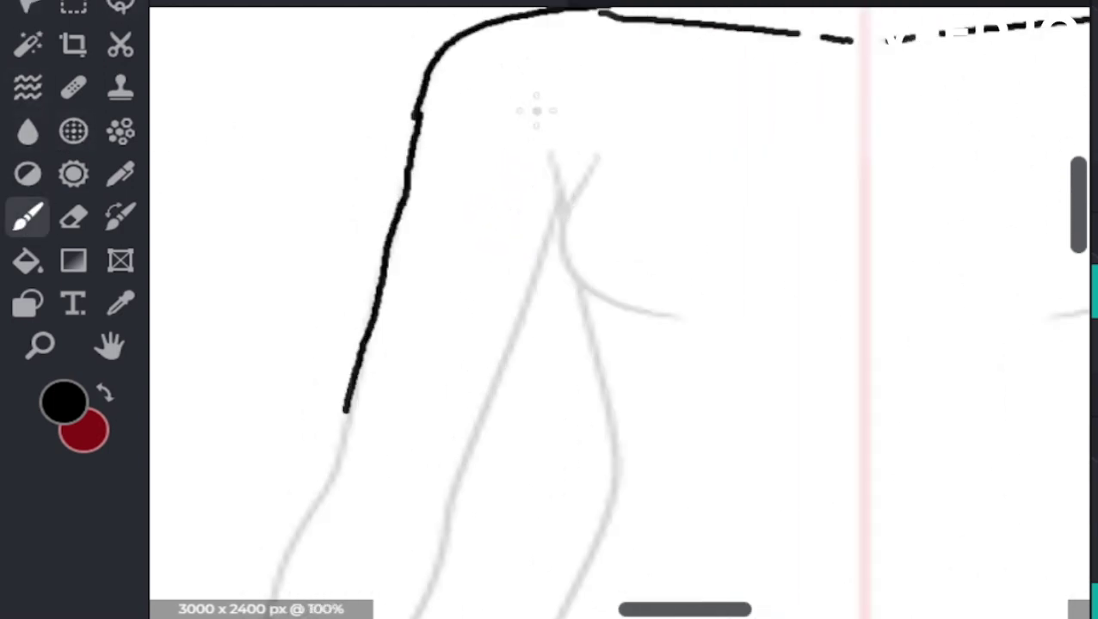
# Trace the inner edges of both upper arms in black from the armpits down toward the elbows
pyautogui.moveTo(555, 167); pyautogui.dragTo(568, 209)
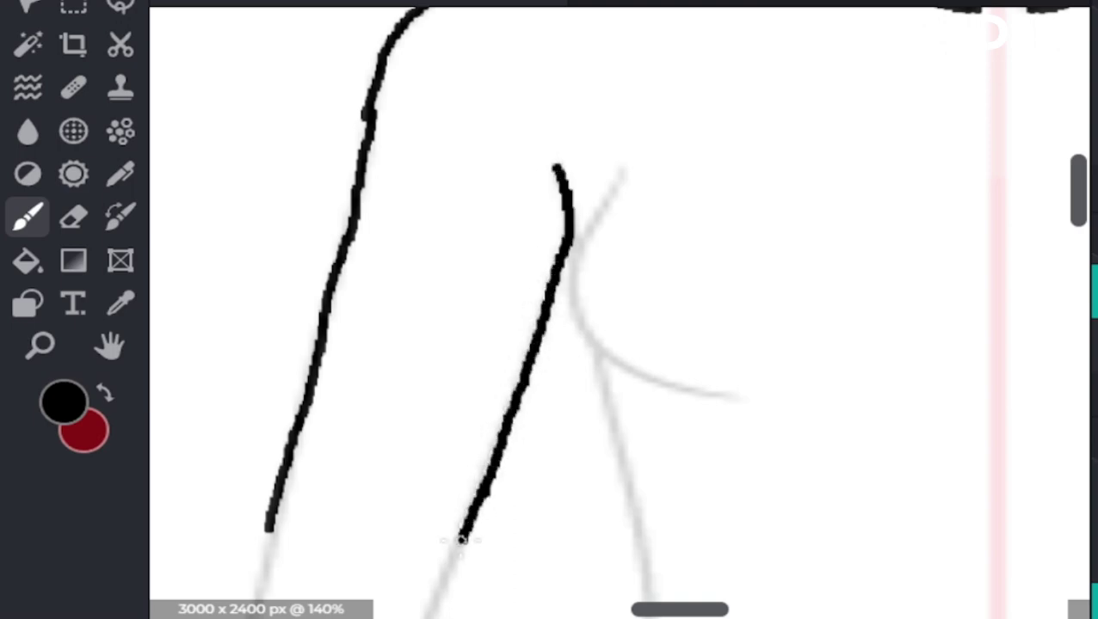
pyautogui.scroll(-5, 521, 445)
pyautogui.scroll(-3, 49, 8)
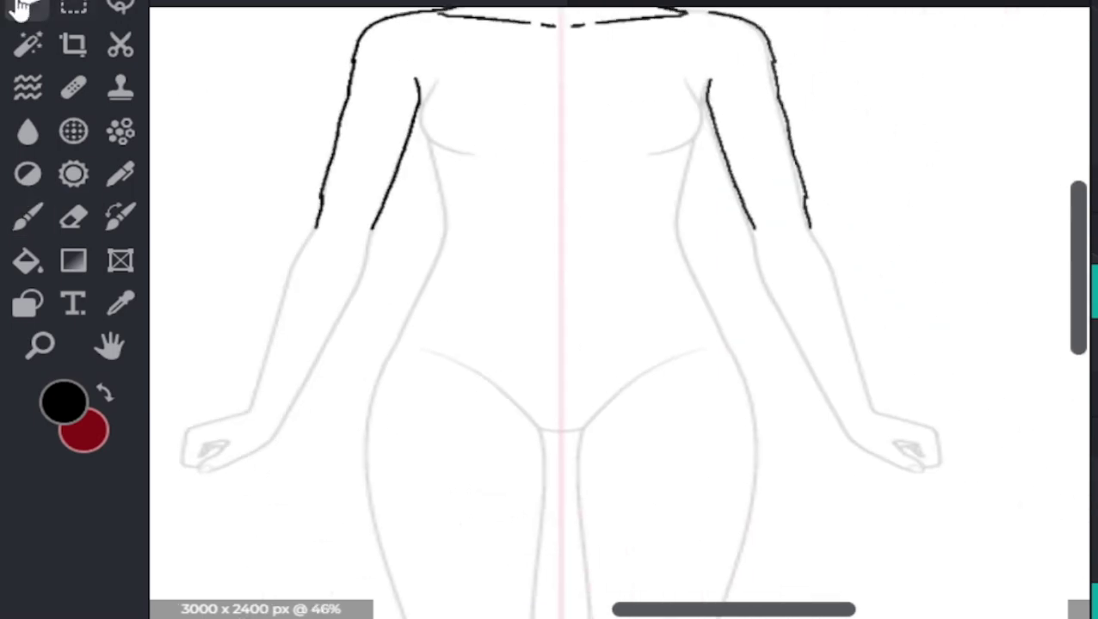
# Trace the curved chest contour in black from beside the armpit around to its lower inner end, redoing the uneven stroke
pyautogui.click(30, 5)
pyautogui.press('b')
pyautogui.scroll(1, 581, 175)
pyautogui.scroll(4, 714, 78)
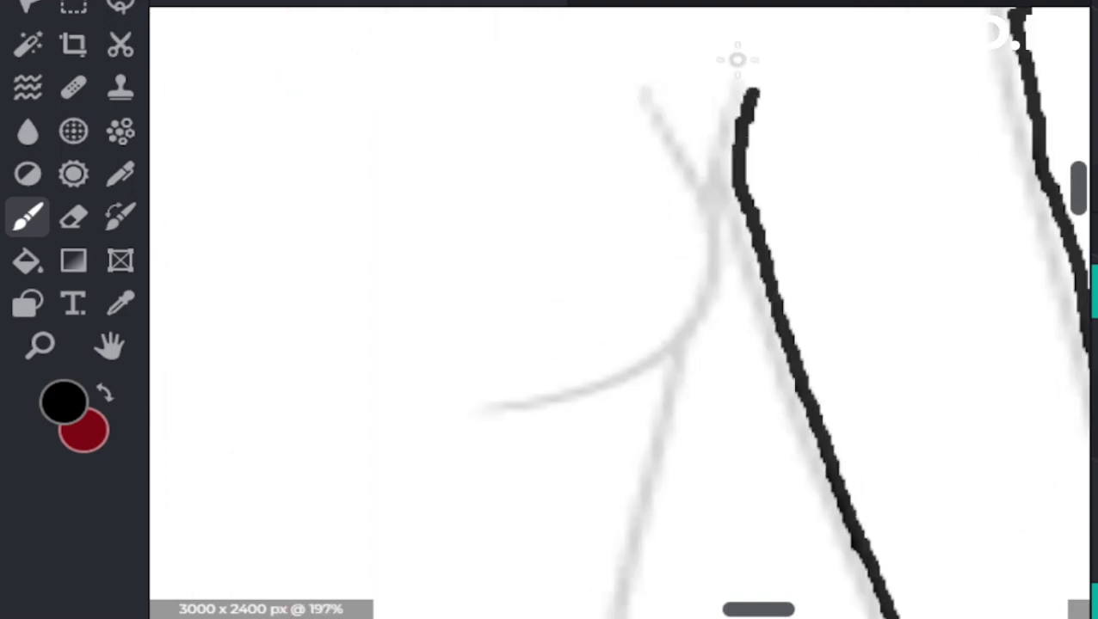
pyautogui.scroll(2, 688, 172)
pyautogui.moveTo(667, 519); pyautogui.dragTo(428, 571)
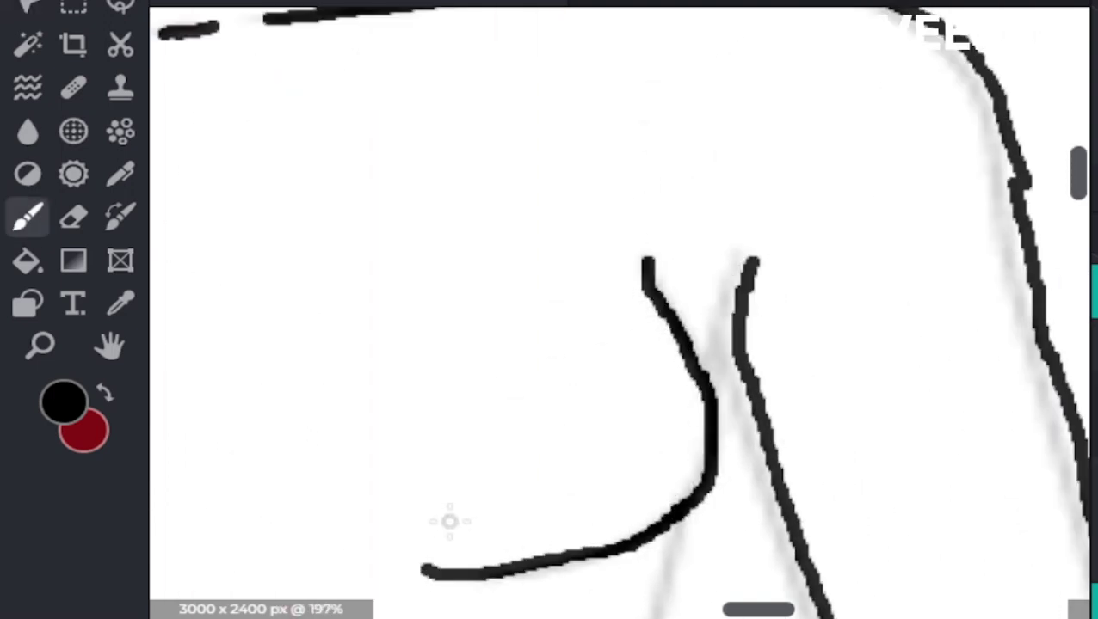
pyautogui.hotkey('ctrl', 'z')
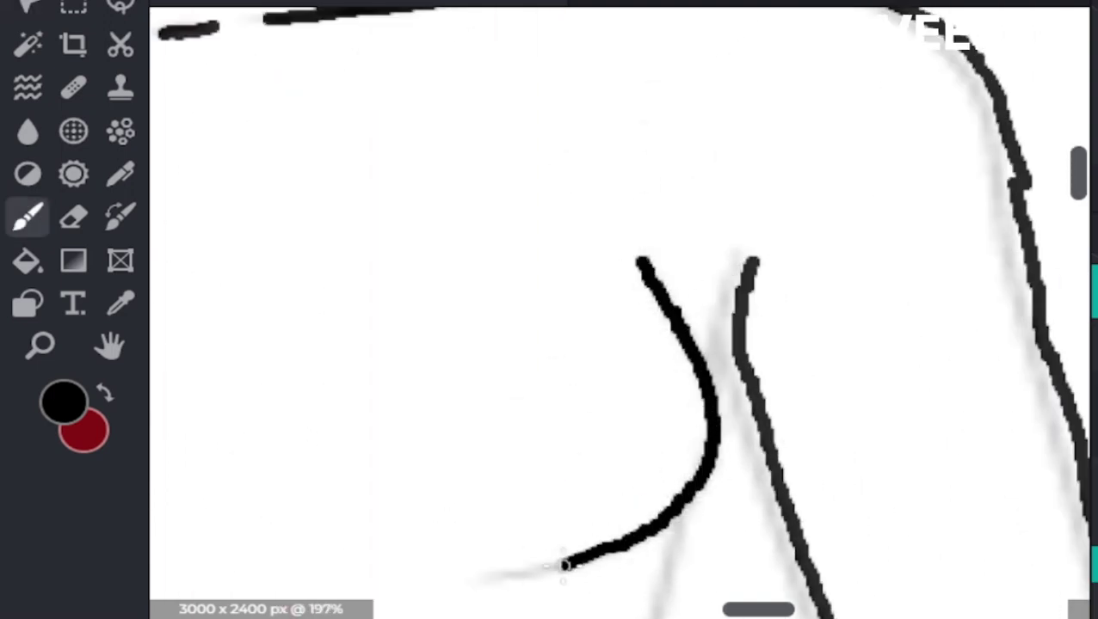
pyautogui.moveTo(563, 566); pyautogui.dragTo(387, 575)
# Close the gap between the collarbone tip and the rounded shoulder line with a black stroke
pyautogui.scroll(-6, 703, 356)
pyautogui.scroll(3, 704, 387)
pyautogui.press('v')
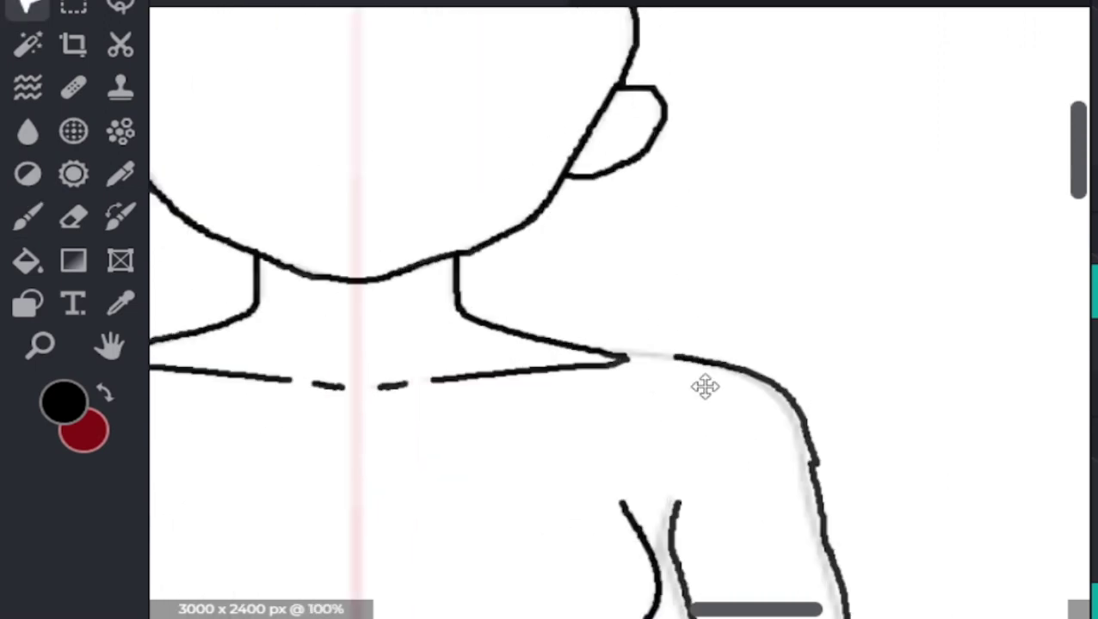
pyautogui.press('b')
pyautogui.scroll(3, 704, 387)
pyautogui.scroll(-3, 551, 325)
pyautogui.scroll(-3, 563, 342)
pyautogui.press('v')
pyautogui.moveTo(752, 247); pyautogui.dragTo(669, 37)
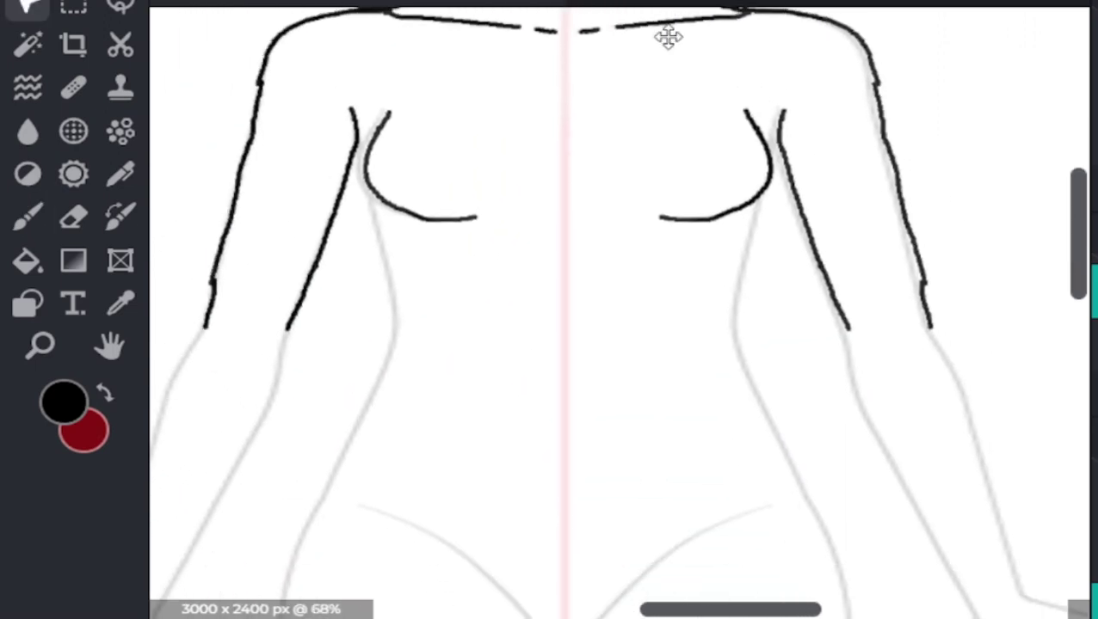
# Touch up the faint sketch line at the armpit with a light grey Brush stroke
pyautogui.scroll(5, 809, 112)
pyautogui.click(106, 392)
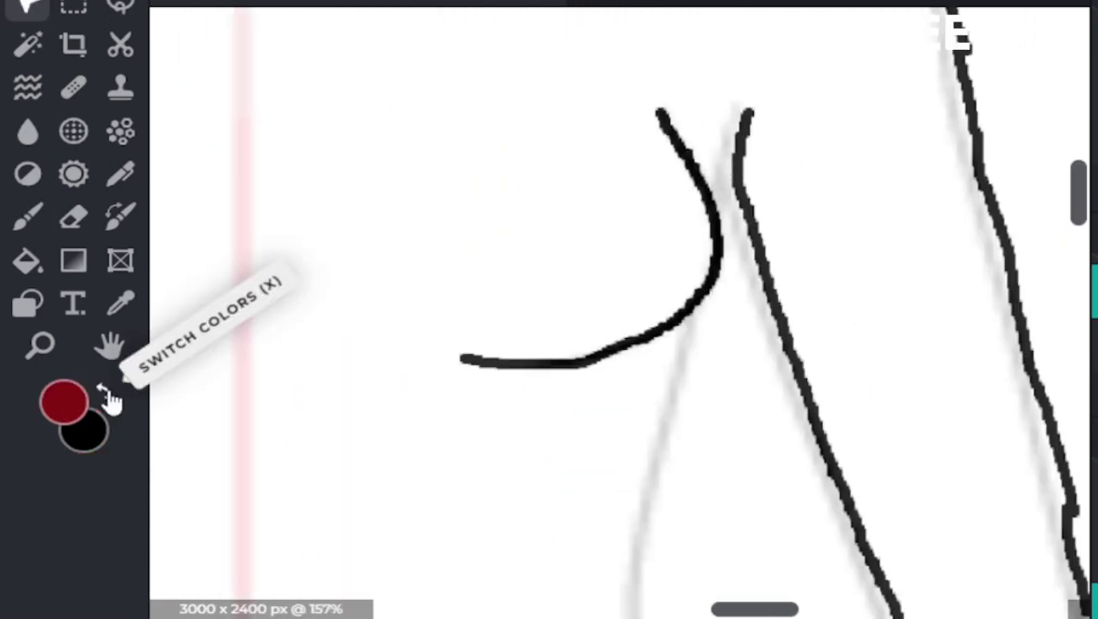
pyautogui.click(28, 216)
pyautogui.moveTo(723, 167); pyautogui.dragTo(727, 121)
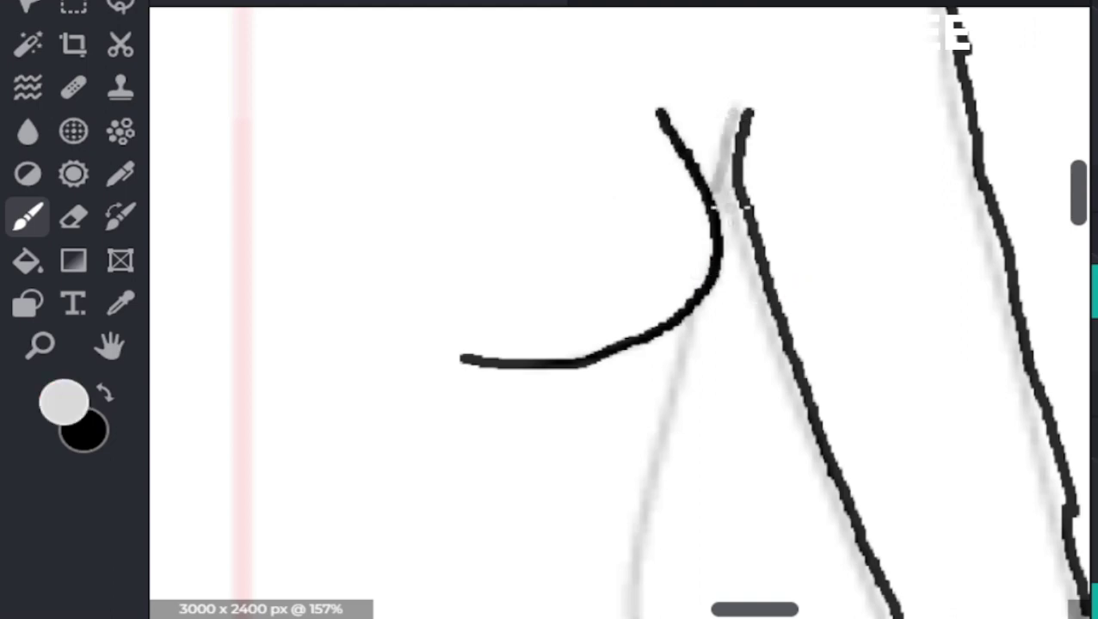
pyautogui.scroll(-4, 718, 258)
pyautogui.moveTo(384, 194); pyautogui.dragTo(771, 173)
pyautogui.scroll(-2, 772, 174)
pyautogui.press('v')
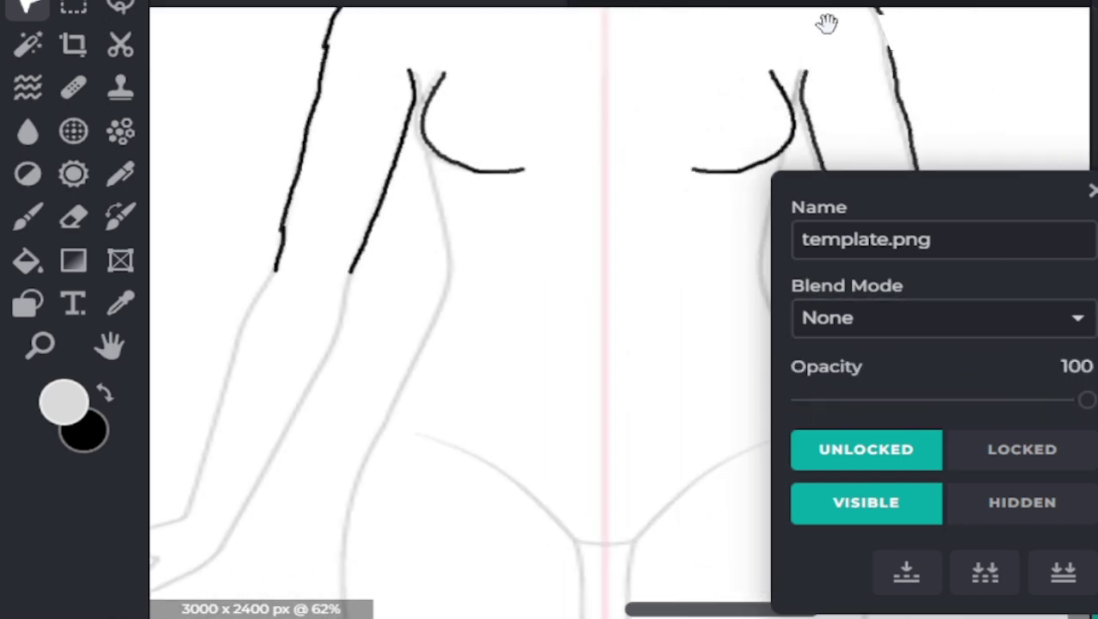
# Lower the opacity of Layer 1 to 71
pyautogui.moveTo(795, 180); pyautogui.dragTo(818, 28)
pyautogui.moveTo(1044, 403); pyautogui.dragTo(1091, 401)
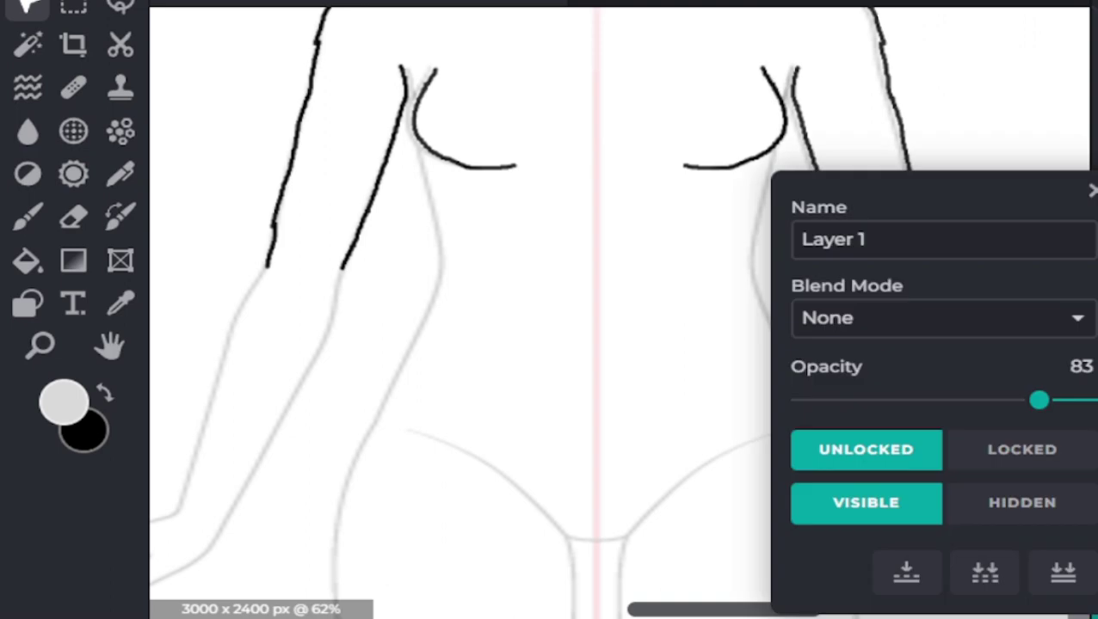
pyautogui.moveTo(1039, 400); pyautogui.dragTo(1008, 406)
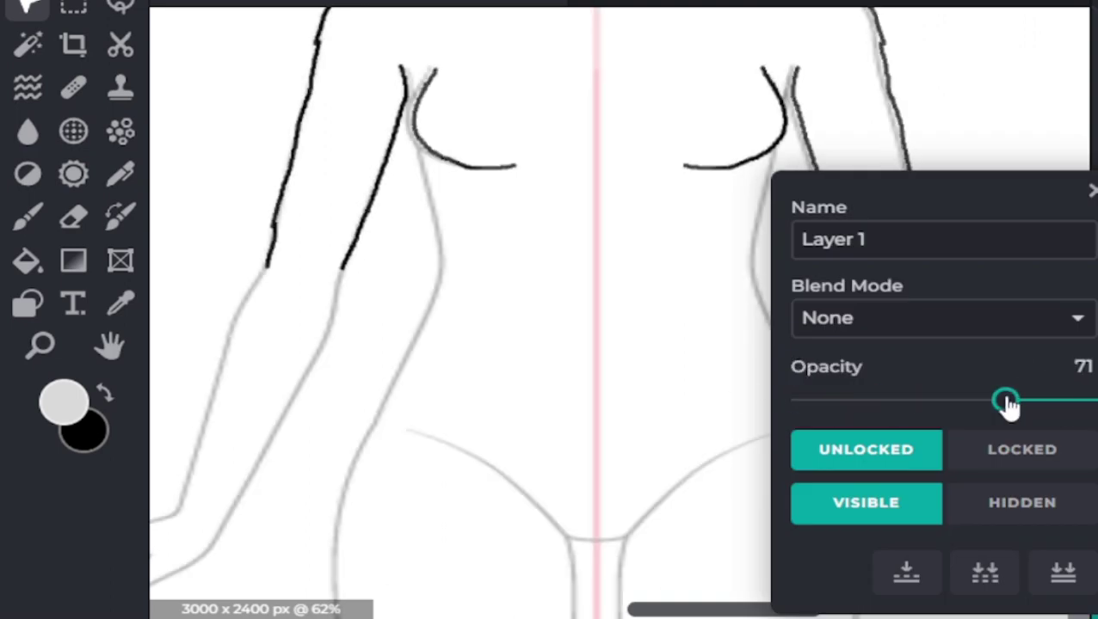
pyautogui.click(1091, 191)
# Switch the brush colour back to black and trace the side of the torso from under the chest to the waist
pyautogui.scroll(5, 937, 121)
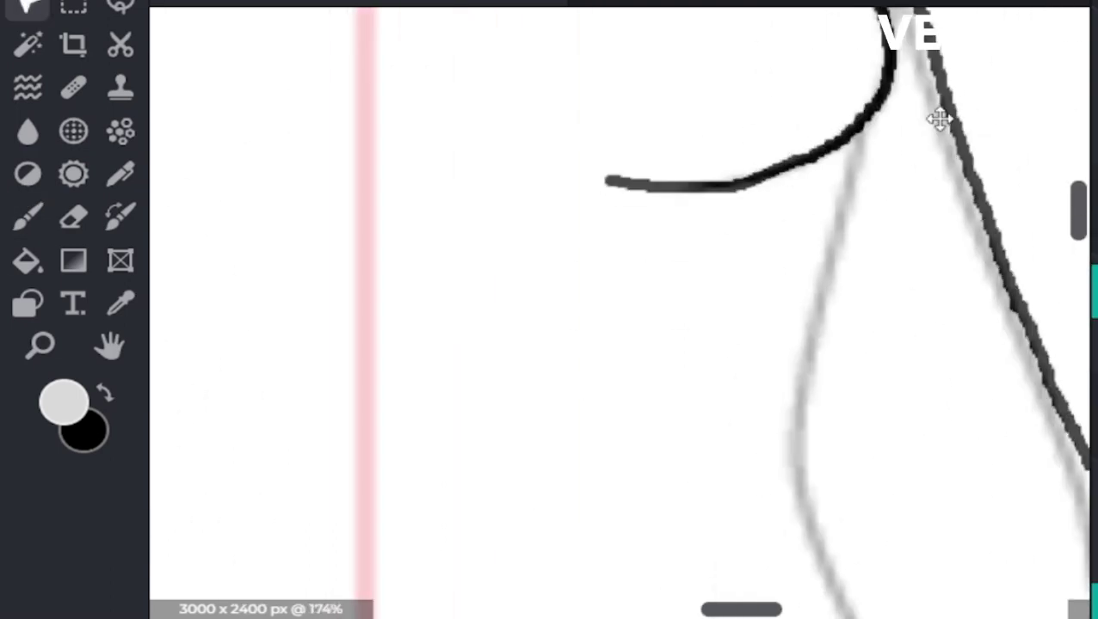
pyautogui.hotkey('ctrl', 'z')
pyautogui.click(104, 394)
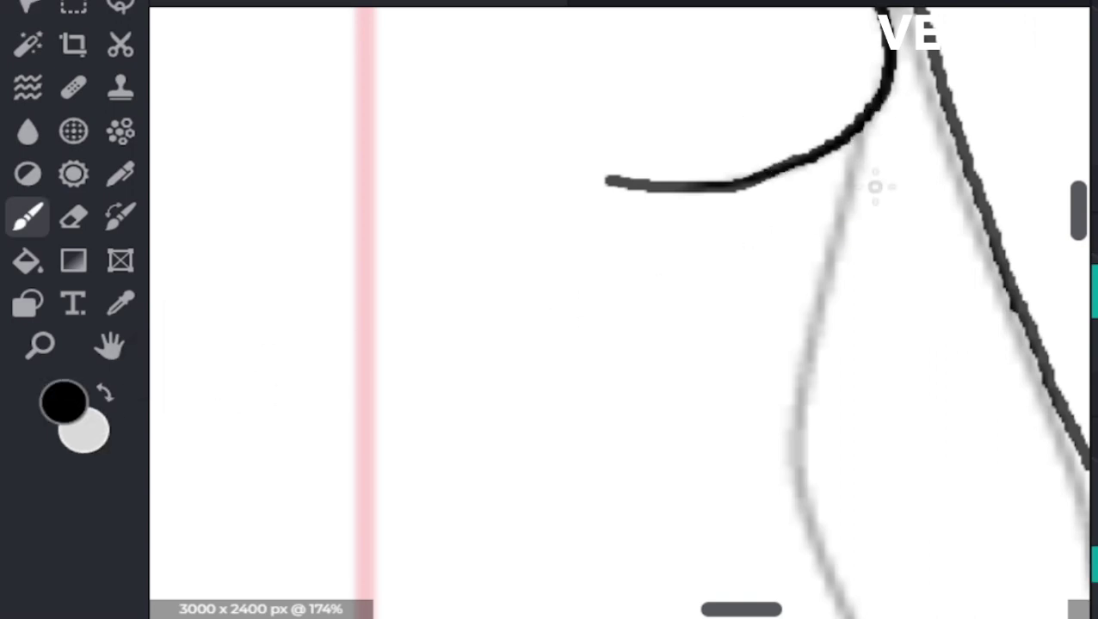
pyautogui.moveTo(856, 142); pyautogui.dragTo(851, 190)
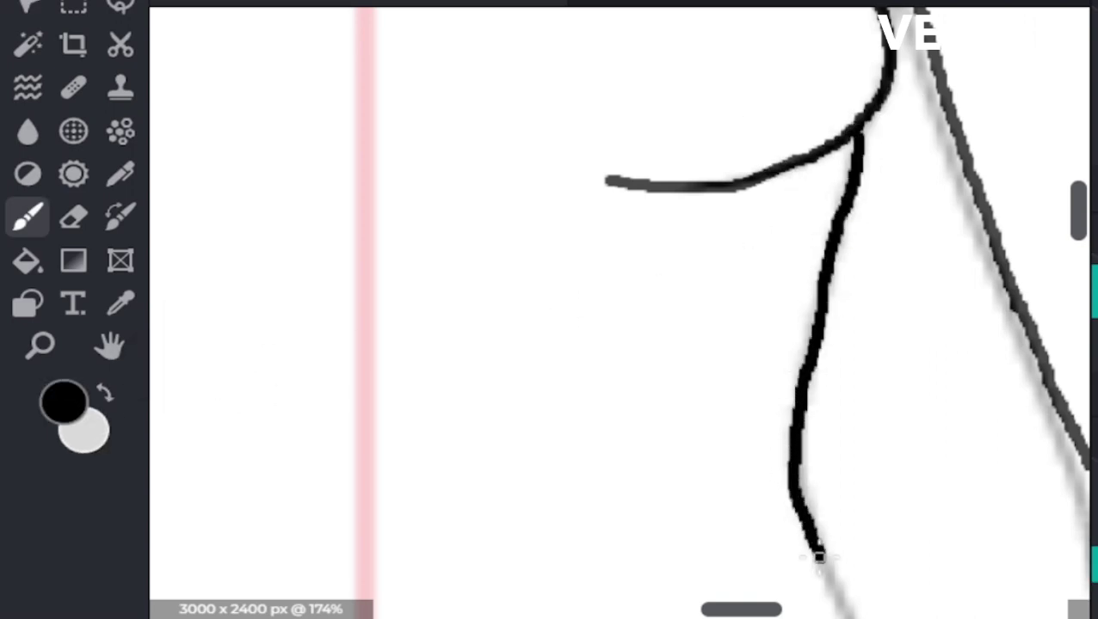
pyautogui.moveTo(818, 558); pyautogui.dragTo(852, 606)
# Continue the black body outline from the waist over the hips and down the outer thighs
pyautogui.scroll(1, 858, 544)
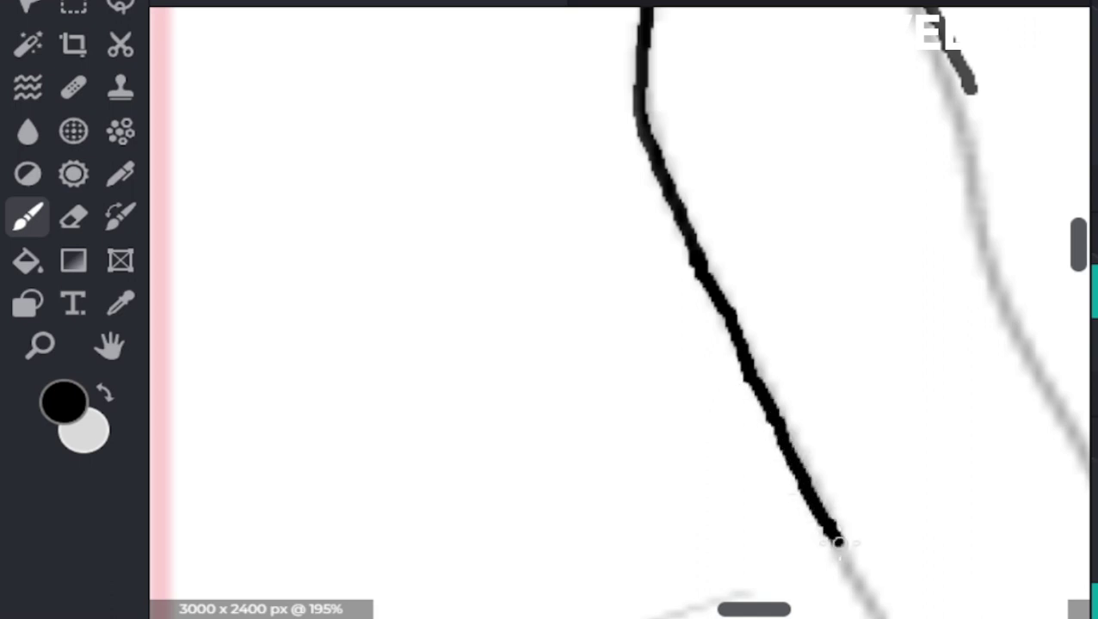
pyautogui.scroll(1, 889, 568)
pyautogui.moveTo(890, 568); pyautogui.dragTo(711, 198)
pyautogui.moveTo(801, 441)
pyautogui.mouseDown()
pyautogui.moveTo(813, 606)
pyautogui.moveTo(757, 117)
pyautogui.mouseUp()
pyautogui.scroll(1, 813, 606)
pyautogui.scroll(1, 690, 602)
pyautogui.moveTo(691, 602); pyautogui.dragTo(763, 91)
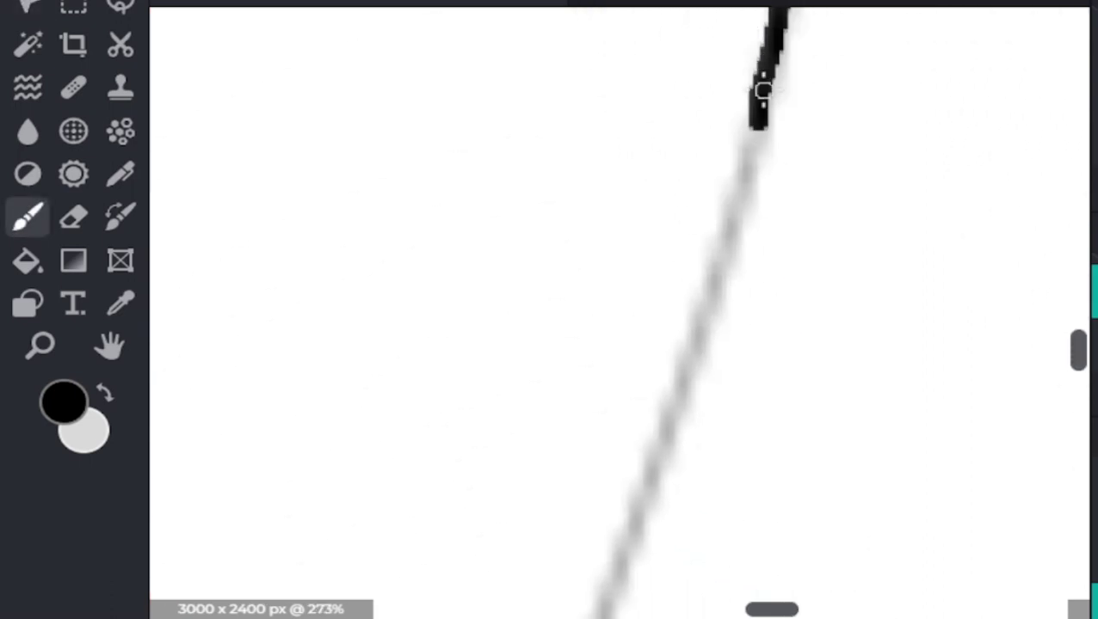
# Trace the lower part of the outer thighs in black down to the knees, undoing the stray last stroke
pyautogui.moveTo(676, 408); pyautogui.dragTo(594, 602)
pyautogui.moveTo(593, 602)
pyautogui.mouseDown()
pyautogui.moveTo(752, 98)
pyautogui.moveTo(728, 200)
pyautogui.moveTo(564, 600)
pyautogui.moveTo(836, 123)
pyautogui.moveTo(847, 129)
pyautogui.mouseUp()
pyautogui.moveTo(772, 93); pyautogui.dragTo(754, 177)
pyautogui.moveTo(649, 448); pyautogui.dragTo(752, 37)
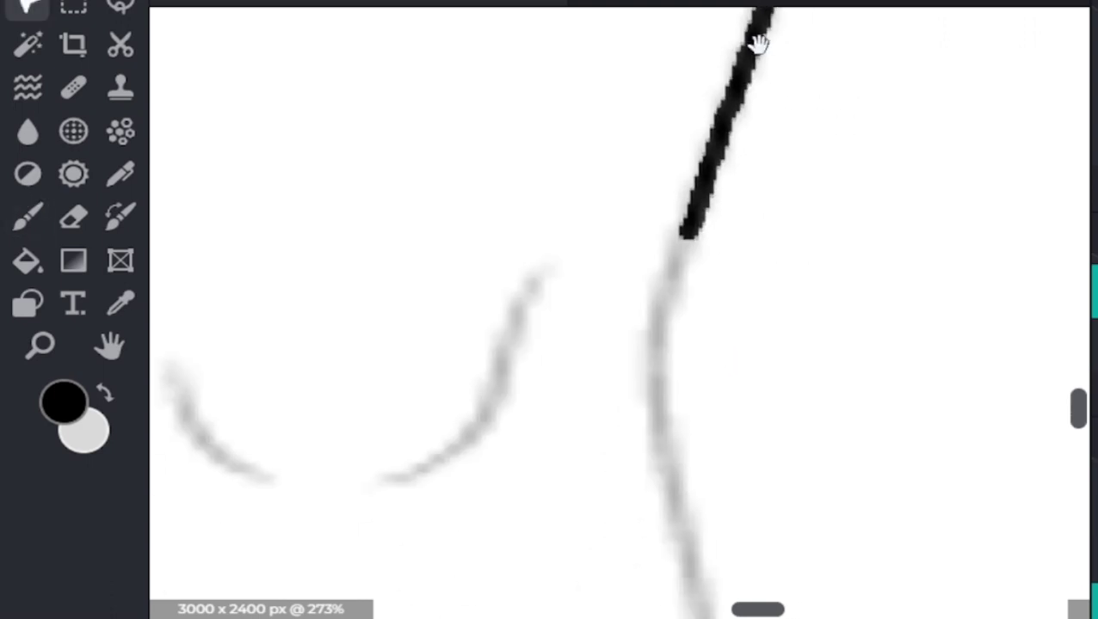
pyautogui.moveTo(669, 226)
pyautogui.mouseDown()
pyautogui.moveTo(681, 558)
pyautogui.moveTo(707, 204)
pyautogui.mouseUp()
pyautogui.hotkey('ctrl', 'z')
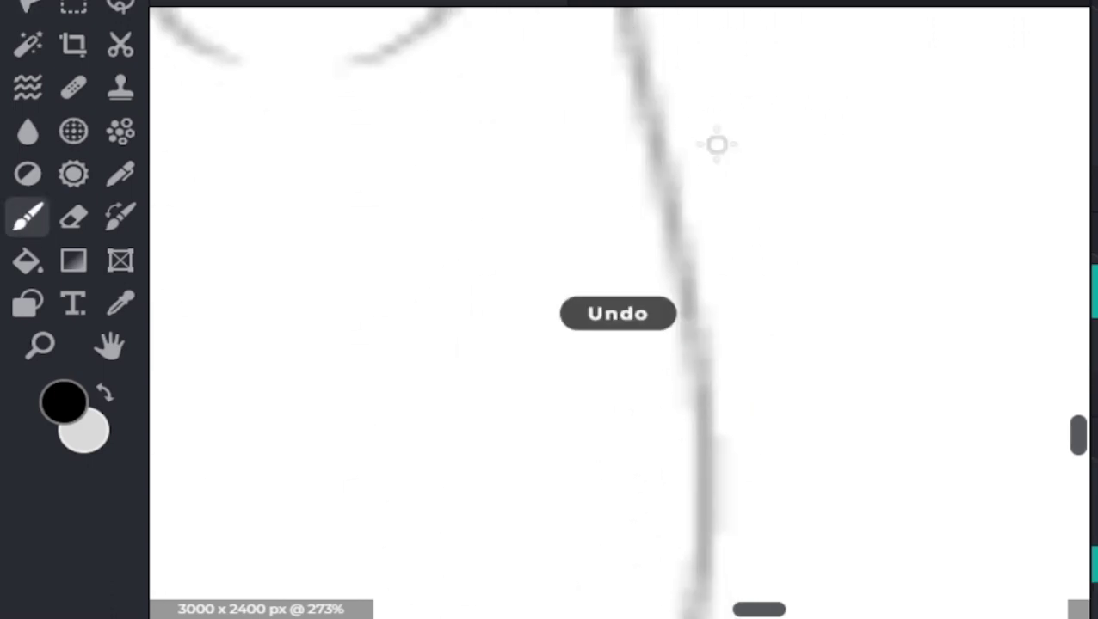
# Trace the outer edges of the knees and the bulge of the calves in black
pyautogui.moveTo(716, 145)
pyautogui.mouseDown()
pyautogui.moveTo(750, 206)
pyautogui.moveTo(757, 469)
pyautogui.mouseUp()
pyautogui.moveTo(762, 10); pyautogui.dragTo(707, 145)
pyautogui.moveTo(684, 374)
pyautogui.mouseDown()
pyautogui.moveTo(736, 602)
pyautogui.moveTo(671, 313)
pyautogui.mouseUp()
pyautogui.moveTo(688, 505); pyautogui.dragTo(694, 613)
pyautogui.scroll(1, 693, 613)
pyautogui.moveTo(693, 613); pyautogui.dragTo(792, 49)
# Trace the outer edges of the lower calves in black down to the ankles
pyautogui.moveTo(723, 258)
pyautogui.mouseDown()
pyautogui.moveTo(615, 600)
pyautogui.moveTo(667, 60)
pyautogui.moveTo(490, 594)
pyautogui.mouseUp()
pyautogui.moveTo(491, 594)
pyautogui.mouseDown()
pyautogui.moveTo(568, 216)
pyautogui.moveTo(568, 226)
pyautogui.mouseUp()
pyautogui.moveTo(575, 450); pyautogui.dragTo(602, 568)
pyautogui.moveTo(602, 568); pyautogui.dragTo(754, 153)
pyautogui.scroll(1, 755, 153)
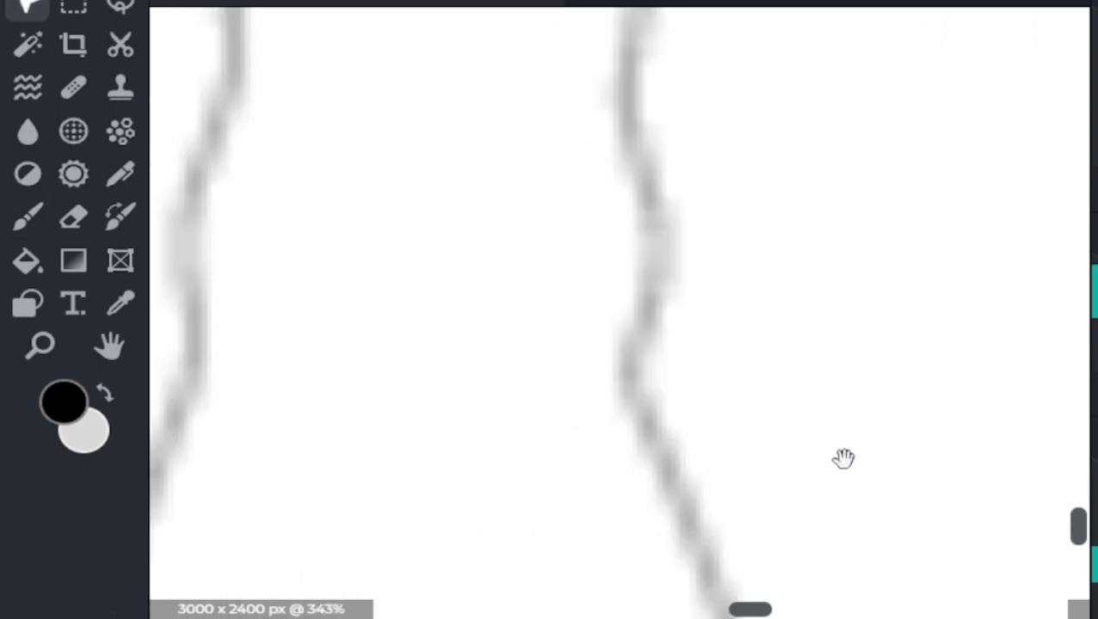
# Trace the outer ankle contours in black down into the feet, redoing the faulty stroke
pyautogui.moveTo(843, 459); pyautogui.dragTo(612, 18)
pyautogui.moveTo(612, 17)
pyautogui.mouseDown()
pyautogui.moveTo(588, 513)
pyautogui.moveTo(613, 43)
pyautogui.moveTo(661, 612)
pyautogui.moveTo(733, 228)
pyautogui.moveTo(644, 98)
pyautogui.moveTo(631, 221)
pyautogui.mouseUp()
pyautogui.scroll(1, 772, 182)
pyautogui.moveTo(772, 182)
pyautogui.mouseDown()
pyautogui.moveTo(754, 227)
pyautogui.moveTo(654, 215)
pyautogui.mouseUp()
pyautogui.hotkey('ctrl', 'z')
pyautogui.moveTo(635, 73)
pyautogui.mouseDown()
pyautogui.moveTo(651, 202)
pyautogui.moveTo(732, 450)
pyautogui.moveTo(529, 527)
pyautogui.moveTo(414, 314)
pyautogui.moveTo(443, 483)
pyautogui.moveTo(697, 286)
pyautogui.moveTo(460, 299)
pyautogui.moveTo(429, 62)
pyautogui.moveTo(684, 133)
pyautogui.mouseUp()
# Trace the outer sides of the feet and the rounded toe outlines in black
pyautogui.scroll(-10, 731, 451)
pyautogui.scroll(15, 762, 468)
pyautogui.scroll(-1, 688, 456)
pyautogui.moveTo(783, 95)
pyautogui.mouseDown()
pyautogui.moveTo(581, 421)
pyautogui.moveTo(684, 174)
pyautogui.mouseUp()
pyautogui.moveTo(813, 108); pyautogui.dragTo(502, 357)
pyautogui.hotkey('ctrl', 'z')
pyautogui.moveTo(797, 120)
pyautogui.mouseDown()
pyautogui.moveTo(441, 356)
pyautogui.moveTo(210, 30)
pyautogui.mouseUp()
pyautogui.scroll(-9, 889, 419)
pyautogui.scroll(-8, 889, 420)
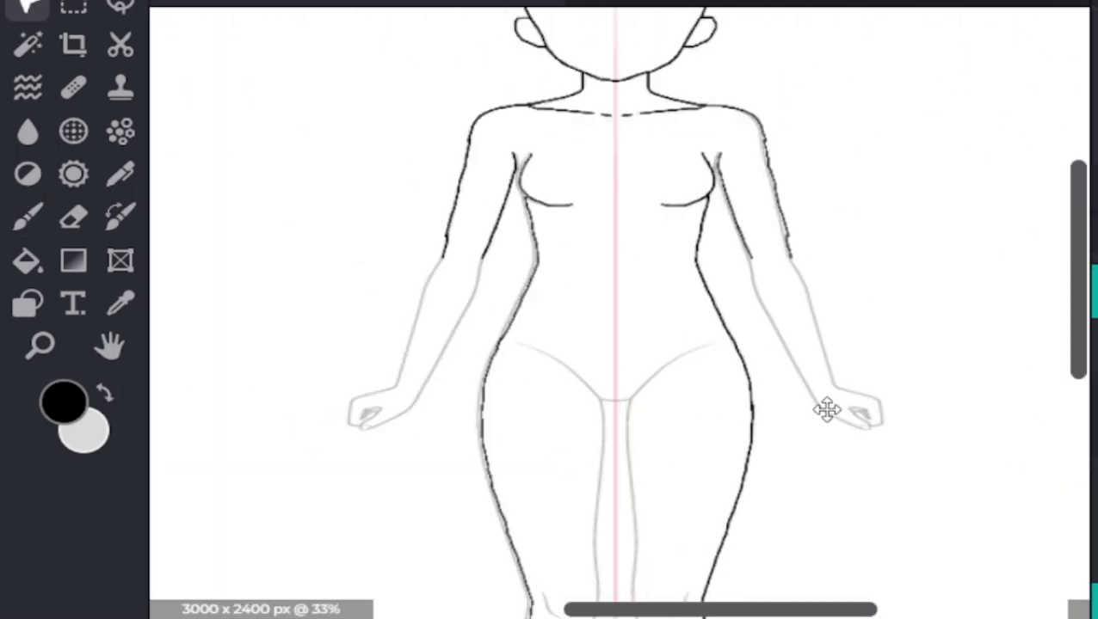
# Trace the inner edges of both feet in black from the big toes up past the ankles
pyautogui.scroll(5, 828, 410)
pyautogui.scroll(3, 741, 352)
pyautogui.scroll(-4, 708, 409)
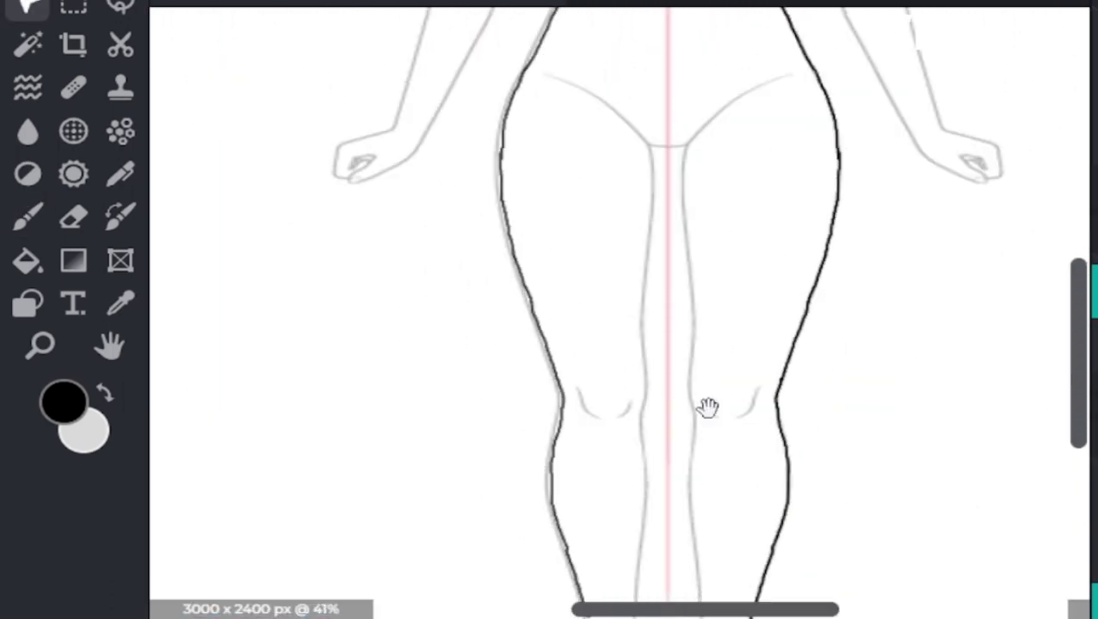
pyautogui.scroll(5, 762, 232)
pyautogui.scroll(4, 725, 264)
pyautogui.scroll(-4, 725, 264)
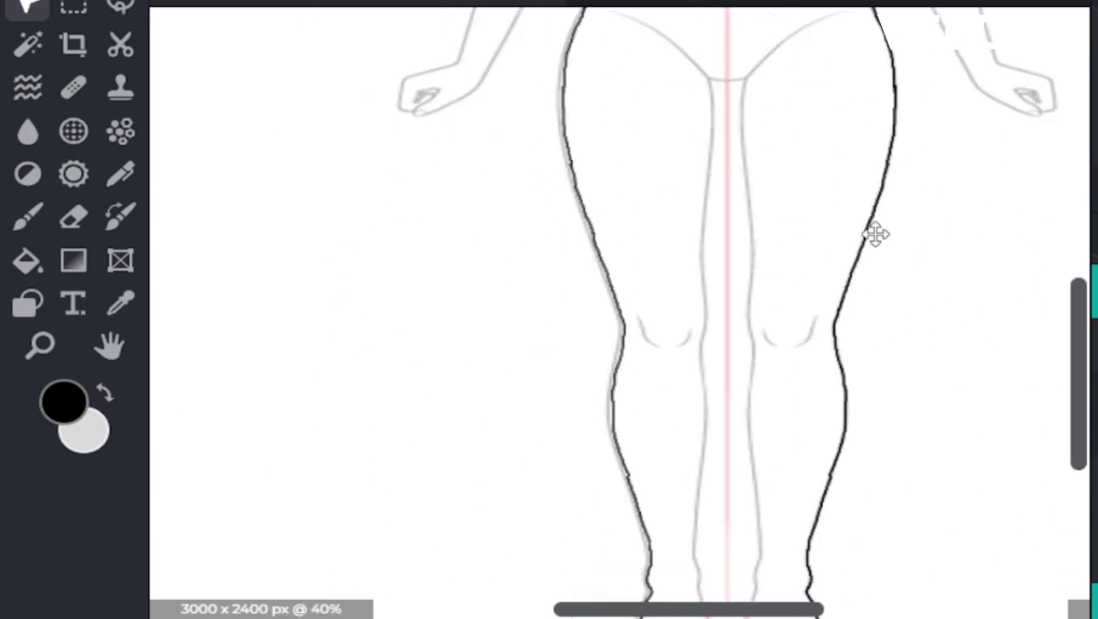
pyautogui.scroll(5, 875, 233)
pyautogui.press('b')
pyautogui.scroll(3, 704, 379)
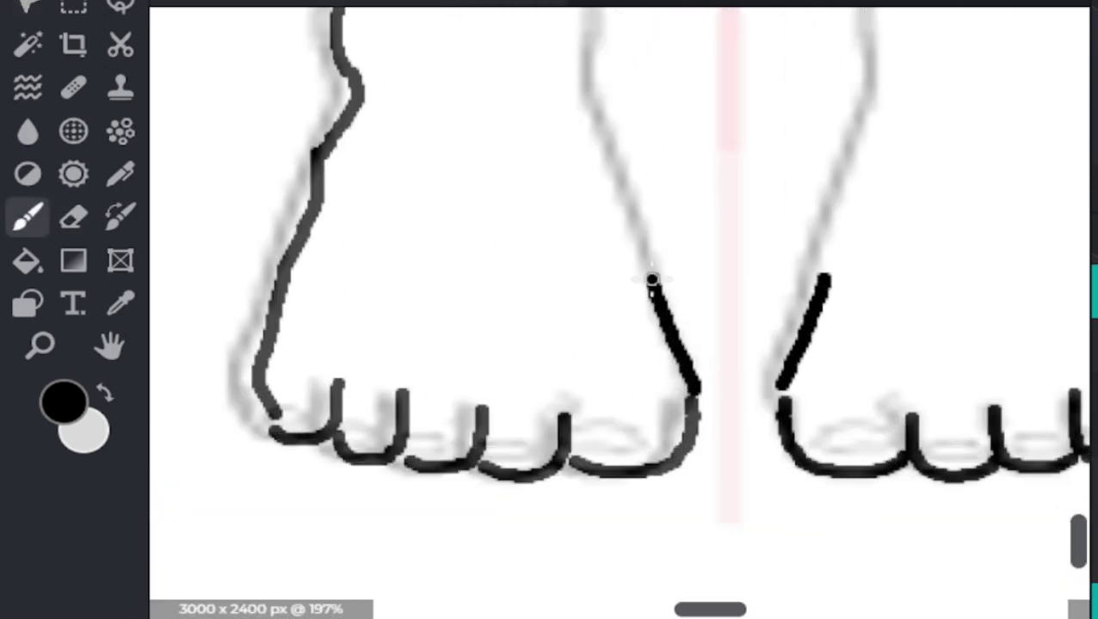
pyautogui.moveTo(652, 280)
pyautogui.mouseDown()
pyautogui.moveTo(588, 73)
pyautogui.moveTo(585, 13)
pyautogui.mouseUp()
pyautogui.moveTo(745, 164); pyautogui.dragTo(797, 409)
pyautogui.moveTo(641, 344)
pyautogui.mouseDown()
pyautogui.moveTo(607, 197)
pyautogui.moveTo(624, 9)
pyautogui.mouseUp()
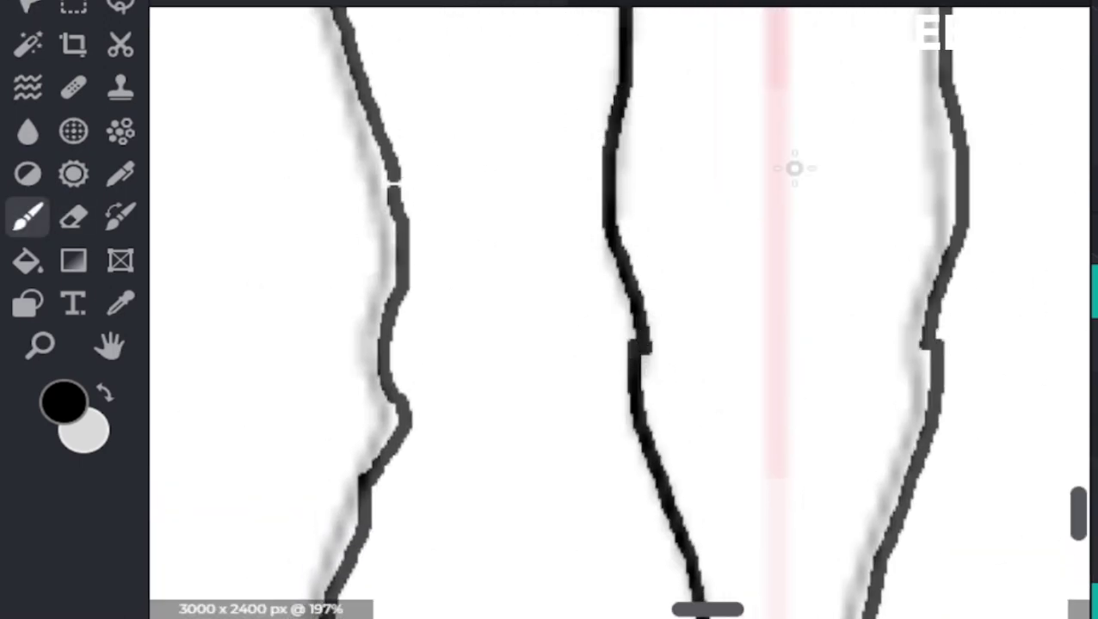
pyautogui.moveTo(794, 168); pyautogui.dragTo(774, 296)
# Trace the inner edges of the calves in black up to just above the knees
pyautogui.moveTo(693, 602)
pyautogui.mouseDown()
pyautogui.moveTo(693, 367)
pyautogui.moveTo(723, 37)
pyautogui.moveTo(712, 479)
pyautogui.mouseUp()
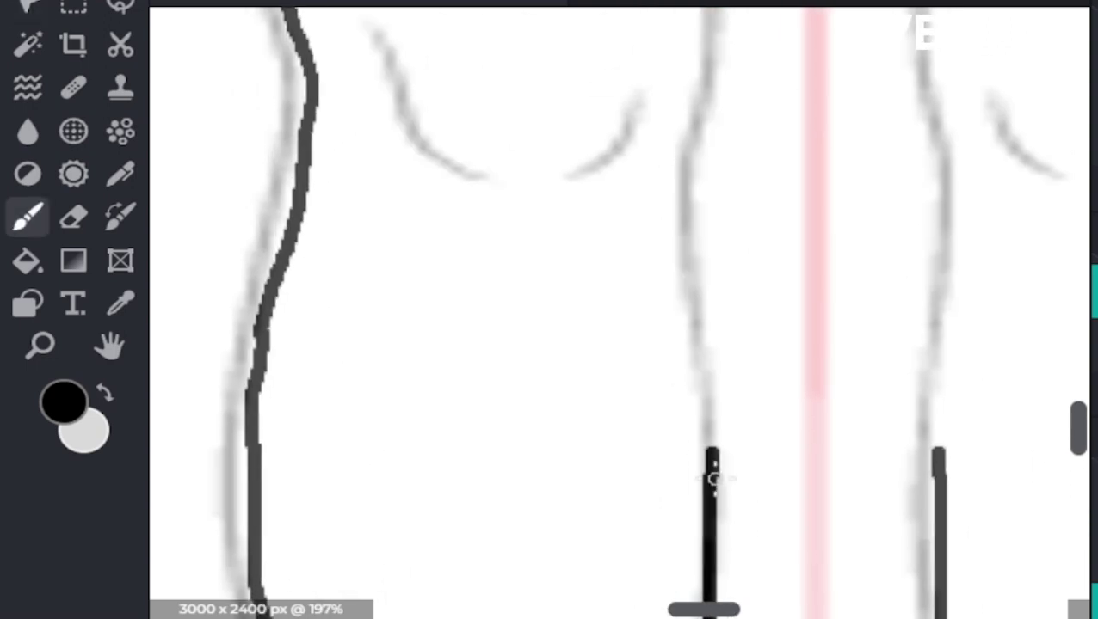
pyautogui.moveTo(696, 271); pyautogui.dragTo(703, 24)
pyautogui.moveTo(807, 150)
pyautogui.mouseDown()
pyautogui.moveTo(808, 418)
pyautogui.moveTo(788, 401)
pyautogui.mouseUp()
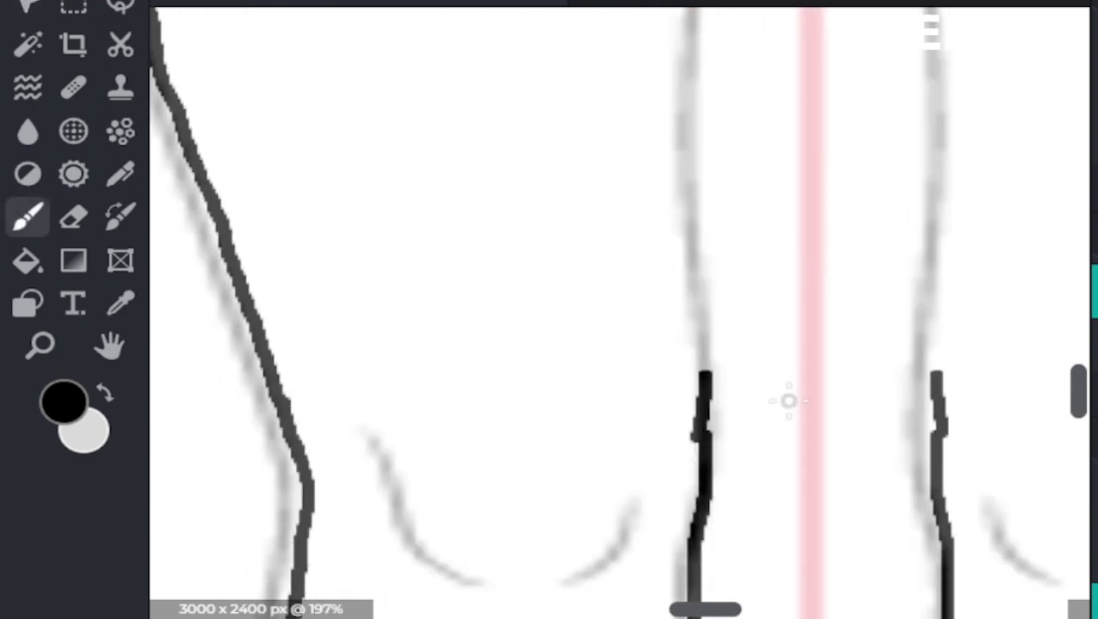
# Trace the inner edges of both thighs in black from above the knees up to the crotch line
pyautogui.moveTo(701, 327)
pyautogui.mouseDown()
pyautogui.moveTo(685, 61)
pyautogui.moveTo(714, 565)
pyautogui.mouseUp()
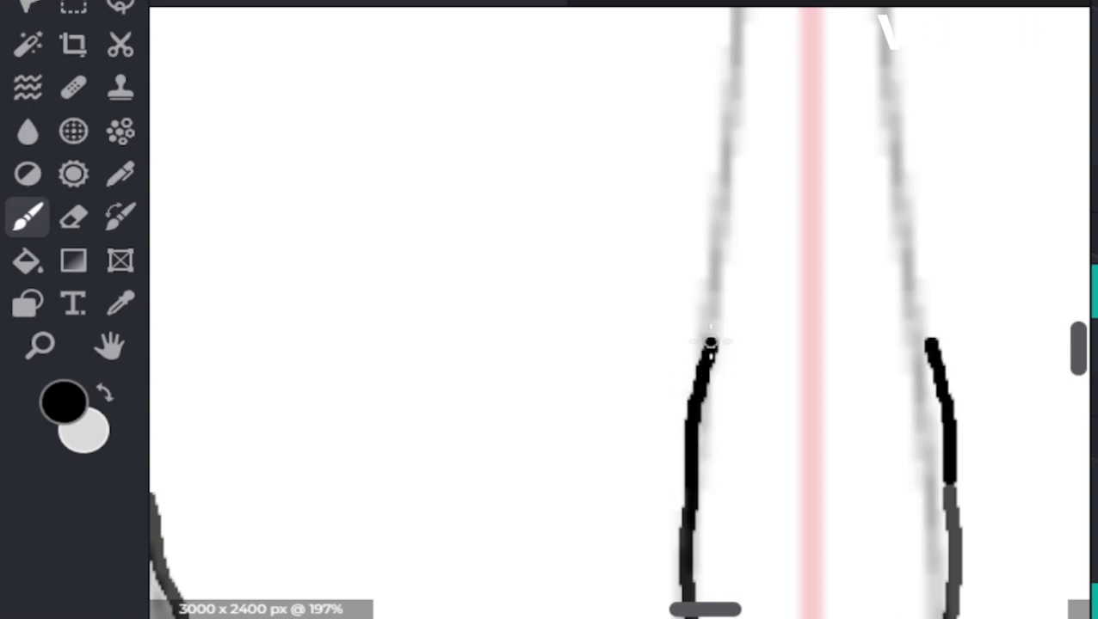
pyautogui.moveTo(711, 344)
pyautogui.mouseDown()
pyautogui.moveTo(733, 12)
pyautogui.moveTo(731, 469)
pyautogui.mouseUp()
pyautogui.moveTo(731, 269); pyautogui.dragTo(723, 228)
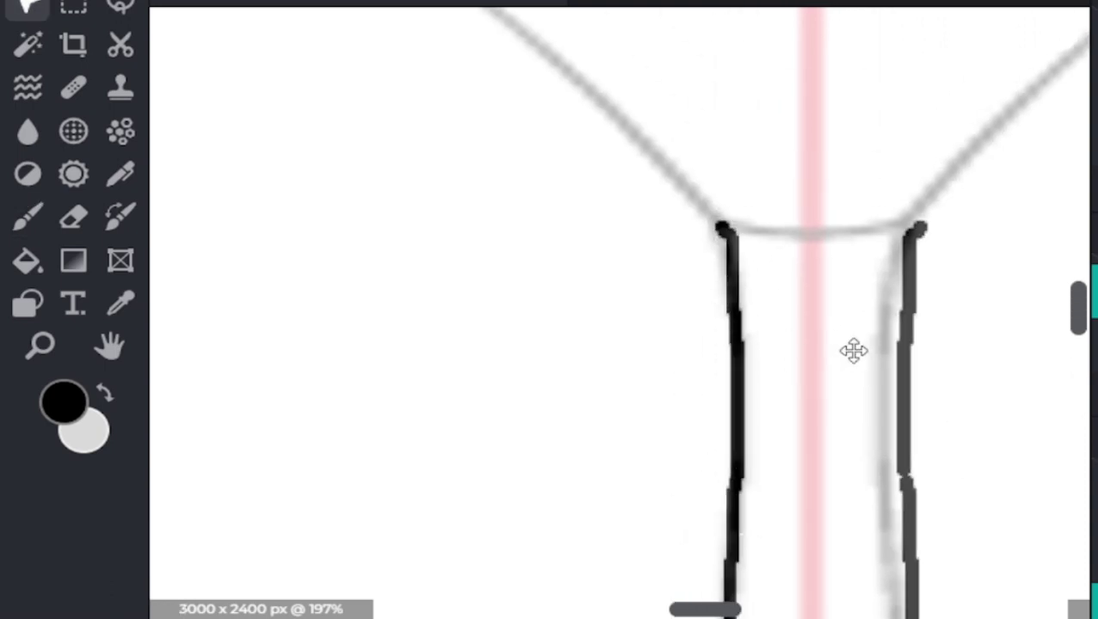
# Trace the curved hip crease lines in black from the top of the inner thighs outward toward the hips
pyautogui.moveTo(853, 350); pyautogui.dragTo(682, 608)
pyautogui.moveTo(566, 463); pyautogui.dragTo(860, 489)
pyautogui.moveTo(850, 514); pyautogui.dragTo(750, 421)
pyautogui.hotkey('ctrl', 'z')
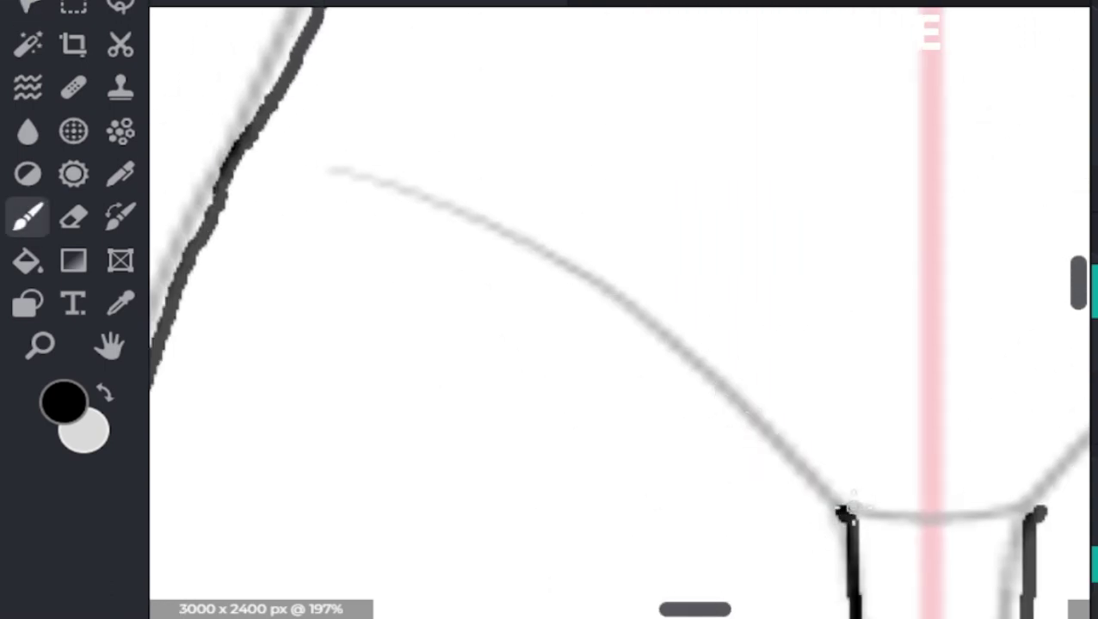
pyautogui.scroll(3, 843, 508)
pyautogui.moveTo(847, 508)
pyautogui.mouseDown()
pyautogui.moveTo(461, 133)
pyautogui.moveTo(703, 367)
pyautogui.moveTo(708, 410)
pyautogui.moveTo(196, 202)
pyautogui.moveTo(714, 361)
pyautogui.mouseUp()
pyautogui.scroll(-6, 715, 361)
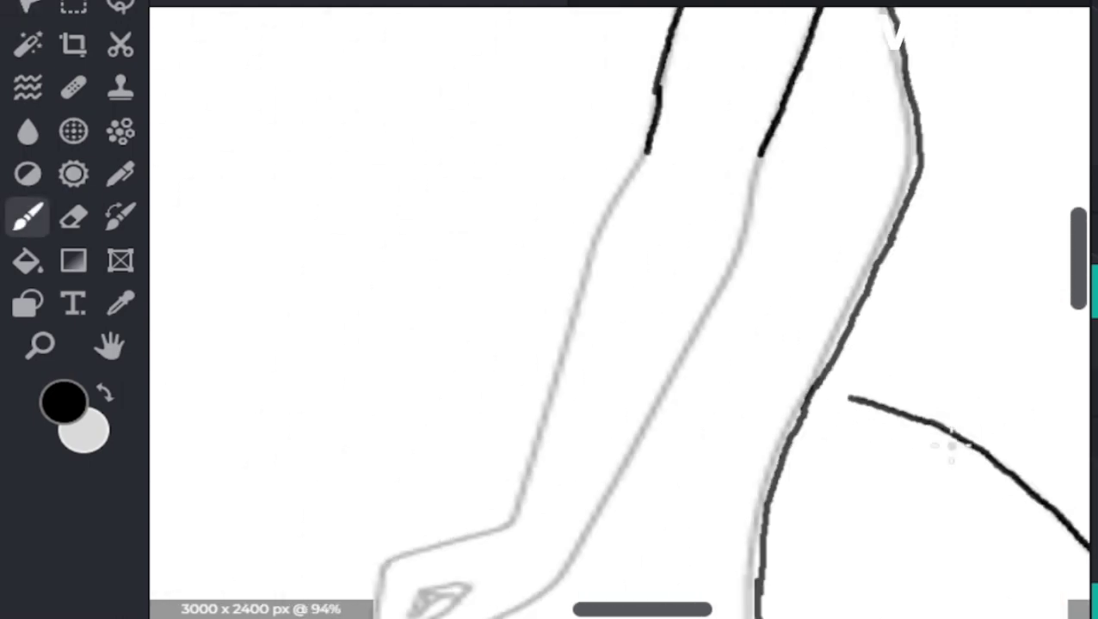
# Trace the short curve joining the two inner thigh lines across the centre line in black
pyautogui.press('v')
pyautogui.scroll(-2, 519, 230)
pyautogui.scroll(3, 751, 260)
pyautogui.scroll(3, 750, 259)
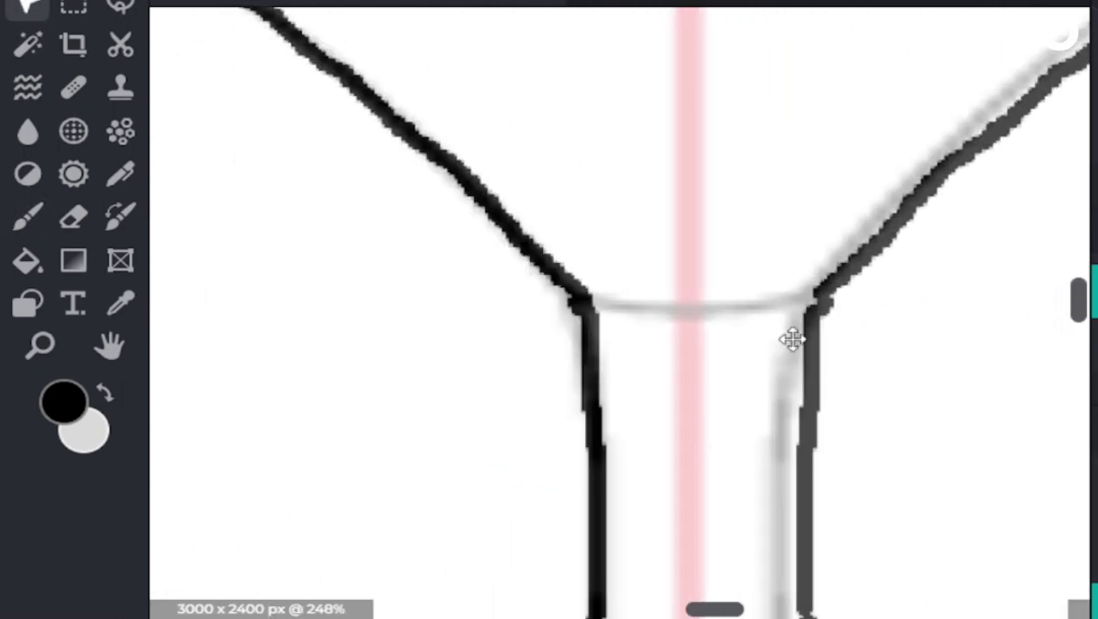
pyautogui.scroll(-2, 660, 308)
pyautogui.moveTo(660, 308); pyautogui.dragTo(738, 308)
pyautogui.scroll(-5, 865, 301)
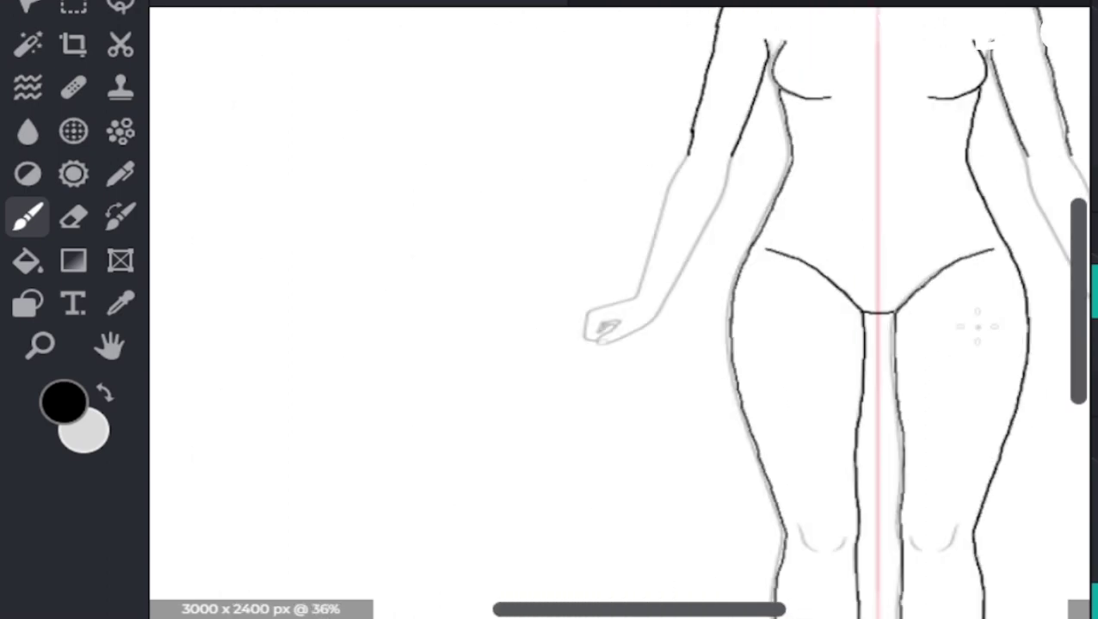
# Trace the inner edge of the forearm in black from the elbow down to the wrist
pyautogui.scroll(1, 865, 302)
pyautogui.scroll(6, 867, 308)
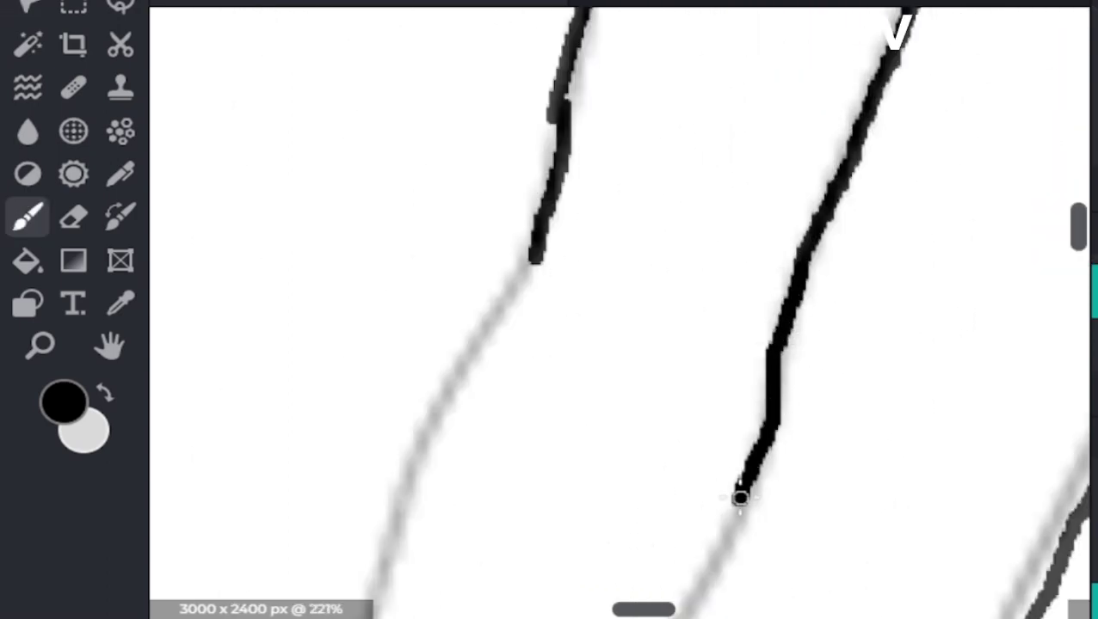
pyautogui.moveTo(740, 497); pyautogui.dragTo(676, 615)
pyautogui.hotkey('ctrl', 'z')
pyautogui.moveTo(778, 408); pyautogui.dragTo(679, 618)
pyautogui.scroll(-3, 829, 522)
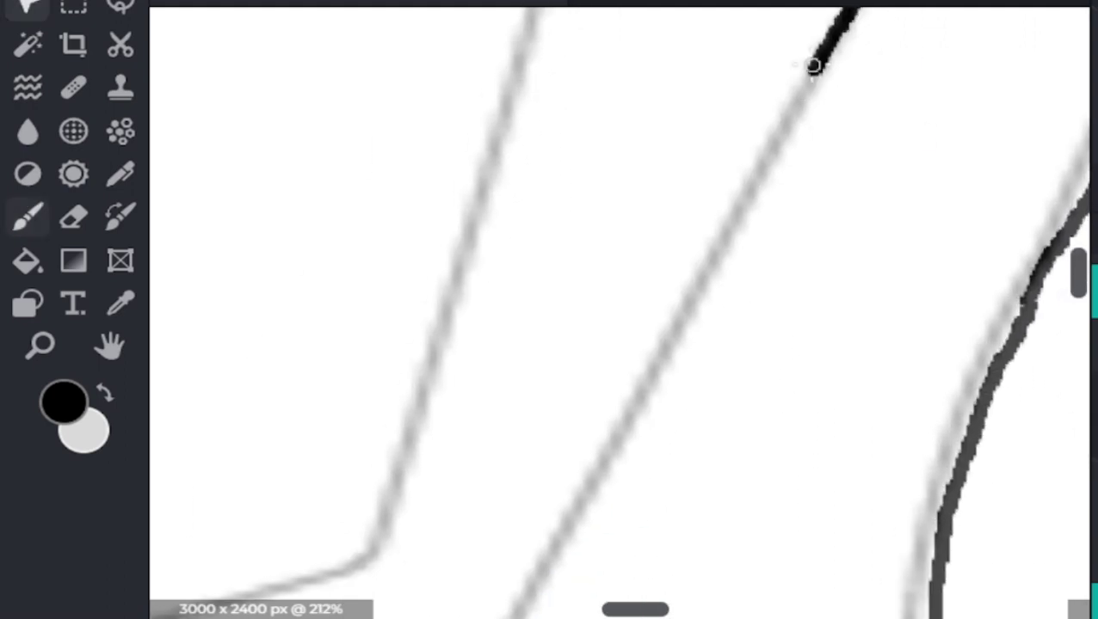
pyautogui.moveTo(647, 394); pyautogui.dragTo(573, 524)
pyautogui.hotkey('ctrl', 'z')
pyautogui.moveTo(694, 411); pyautogui.dragTo(691, 222)
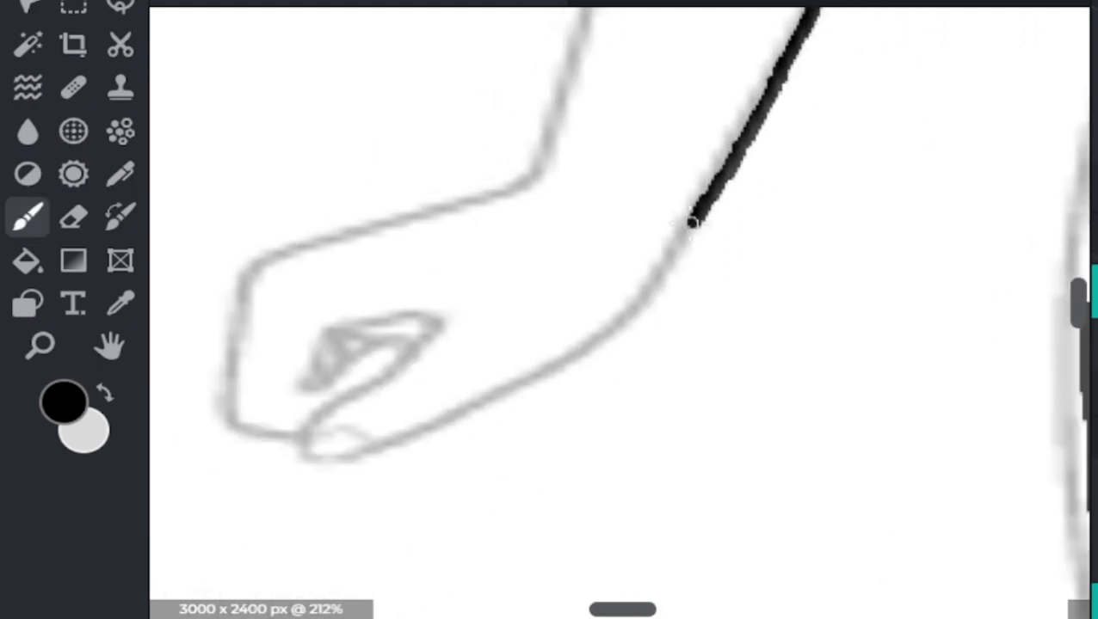
# Trace the underside of the hand in black from the wrist to the base of the thumb tip
pyautogui.moveTo(533, 374); pyautogui.dragTo(373, 441)
pyautogui.hotkey('ctrl', 'z')
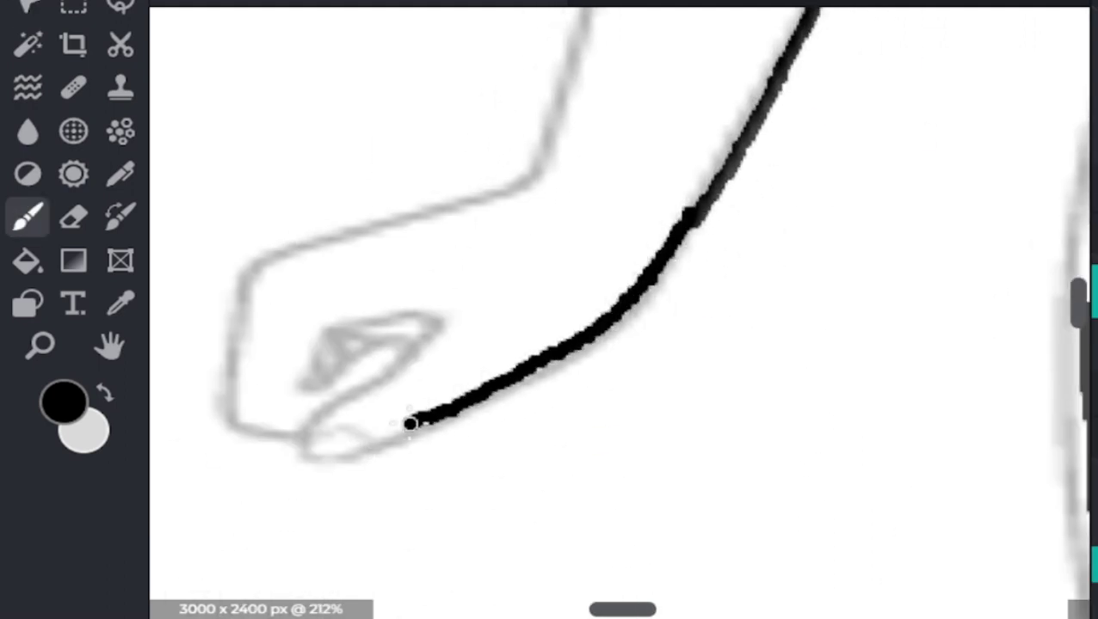
pyautogui.hotkey('ctrl', 'z')
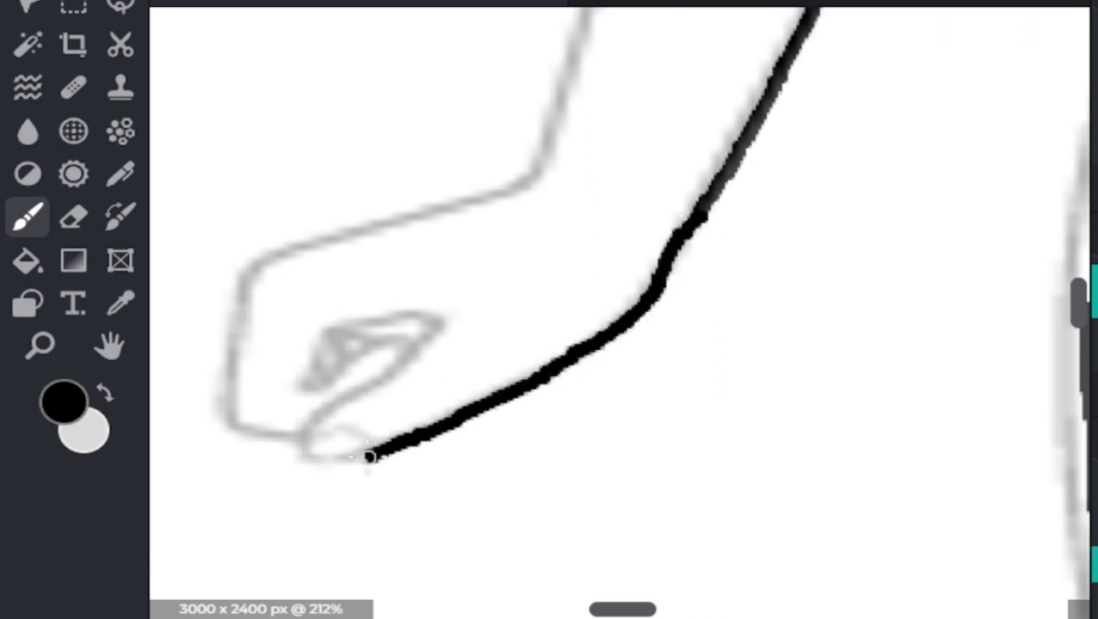
# Trace the rounded thumb tip and the small folded-finger shape inside the fist in black
pyautogui.scroll(5, 368, 456)
pyautogui.moveTo(640, 339); pyautogui.dragTo(402, 211)
pyautogui.scroll(3, 888, 97)
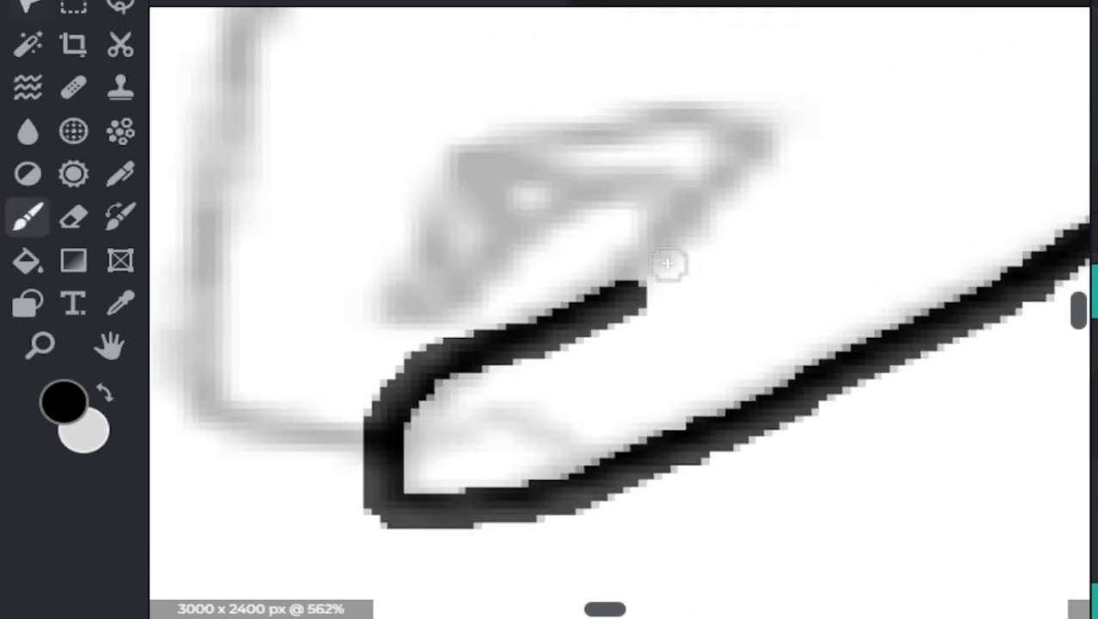
pyautogui.moveTo(663, 266)
pyautogui.mouseDown()
pyautogui.moveTo(720, 185)
pyautogui.moveTo(630, 111)
pyautogui.moveTo(697, 203)
pyautogui.moveTo(567, 198)
pyautogui.moveTo(380, 326)
pyautogui.moveTo(514, 123)
pyautogui.mouseUp()
pyautogui.scroll(-3, 513, 122)
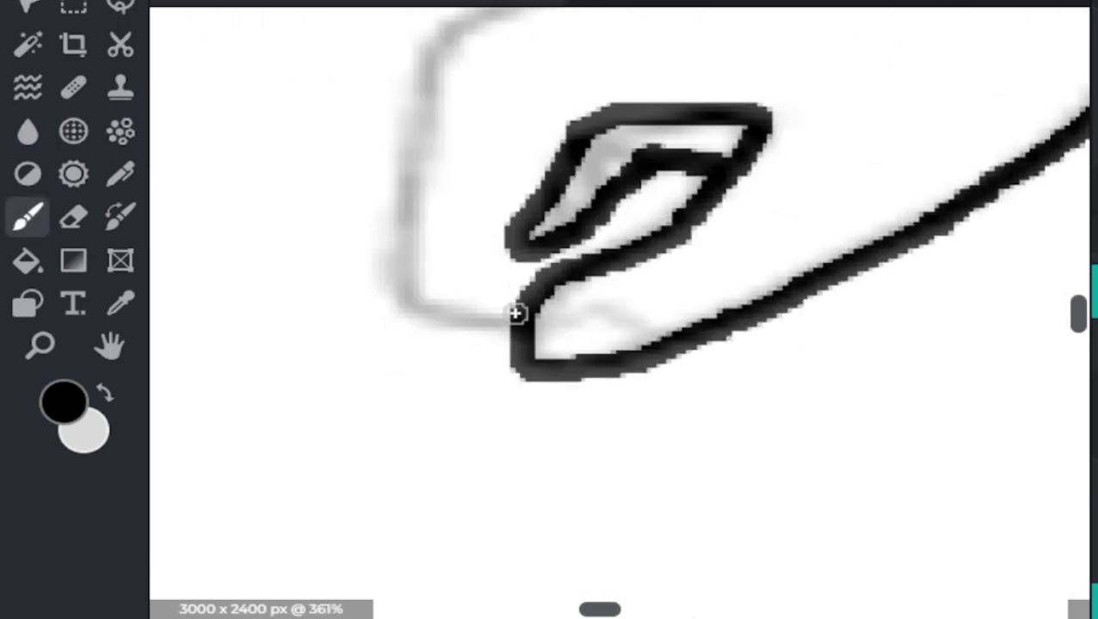
# Trace the outer edge of the fist and the back of the hand in black from the thumb toward the wrist
pyautogui.moveTo(517, 314)
pyautogui.mouseDown()
pyautogui.moveTo(465, 320)
pyautogui.moveTo(428, 90)
pyautogui.mouseUp()
pyautogui.scroll(5, 503, 326)
pyautogui.moveTo(502, 326)
pyautogui.mouseDown()
pyautogui.moveTo(739, 260)
pyautogui.moveTo(1000, 127)
pyautogui.mouseUp()
pyautogui.hotkey('ctrl', 'z')
pyautogui.hotkey('ctrl', 'z')
pyautogui.moveTo(967, 206)
pyautogui.mouseDown()
pyautogui.moveTo(850, 301)
pyautogui.moveTo(760, 330)
pyautogui.mouseUp()
pyautogui.moveTo(773, 218); pyautogui.dragTo(826, 9)
pyautogui.hotkey('ctrl', 'z')
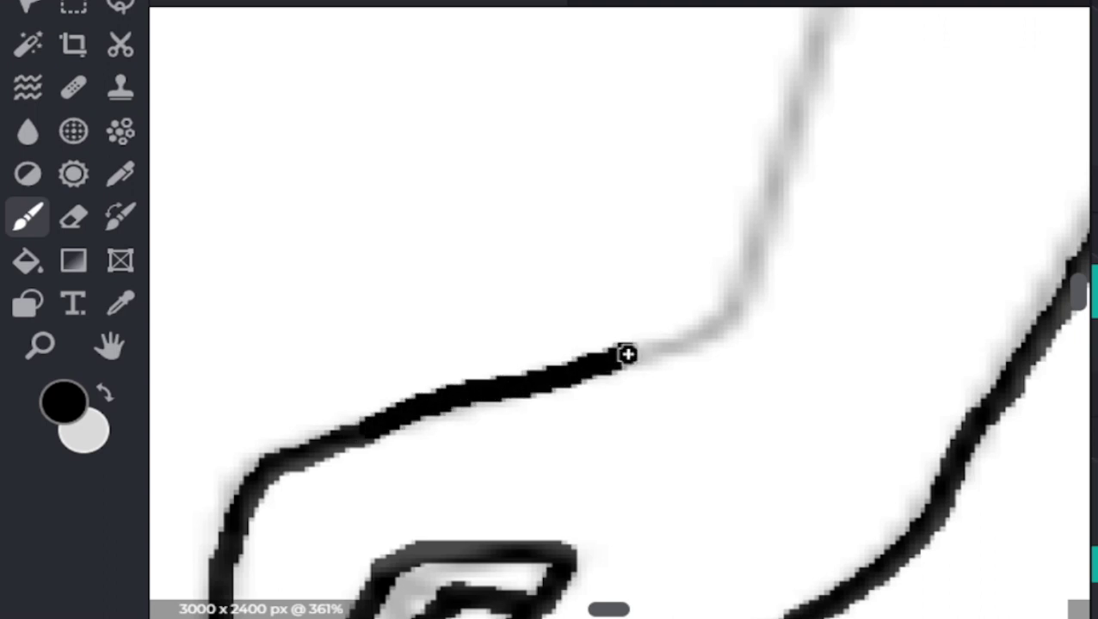
# Trace the wrist bend and the outer edge of the forearm in black up to the elbow
pyautogui.moveTo(627, 353); pyautogui.dragTo(721, 308)
pyautogui.scroll(2, 734, 415)
pyautogui.press('v')
pyautogui.hotkey('ctrl', 'z')
pyautogui.press('v')
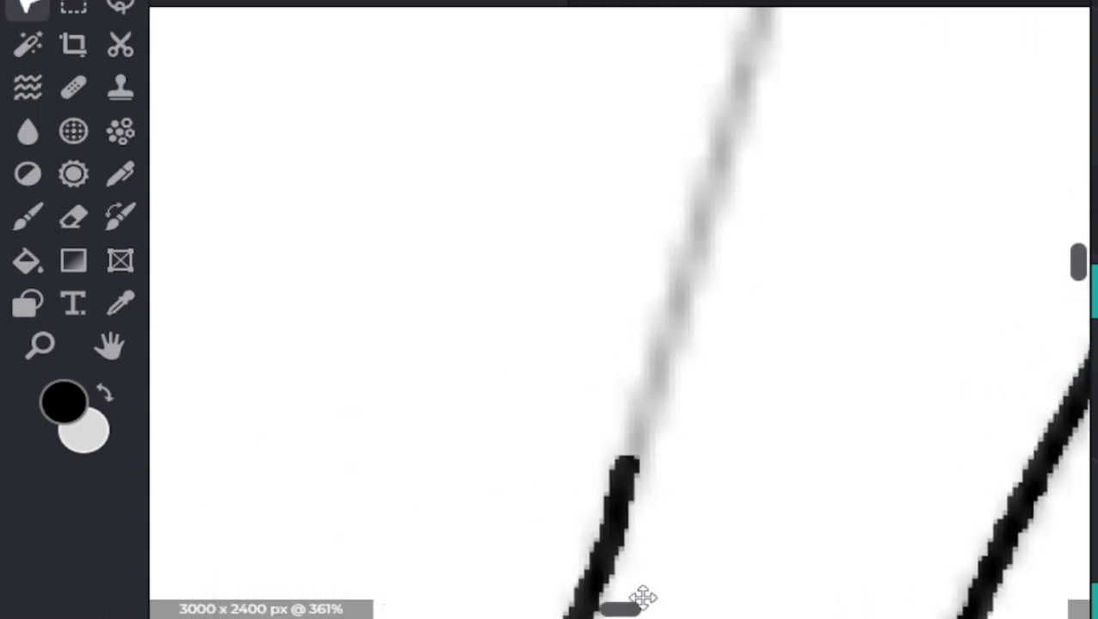
pyautogui.moveTo(693, 261); pyautogui.dragTo(754, 30)
pyautogui.hotkey('ctrl', 'z')
pyautogui.scroll(3, 661, 413)
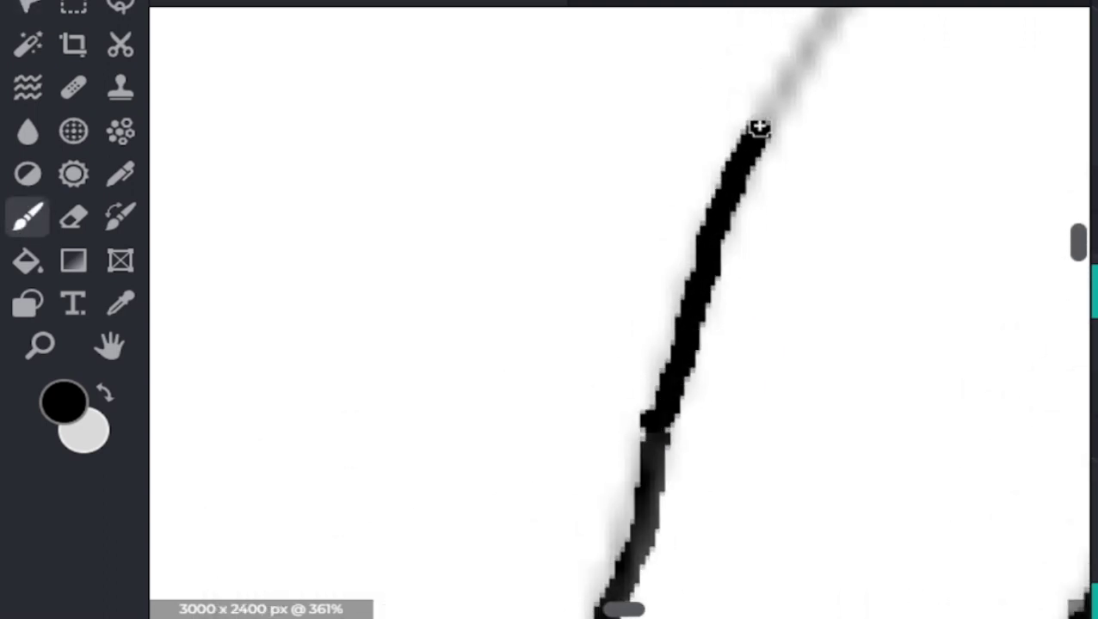
pyautogui.moveTo(759, 128); pyautogui.dragTo(833, 9)
pyautogui.scroll(2, 789, 270)
pyautogui.scroll(-8, 911, 286)
pyautogui.press('v')
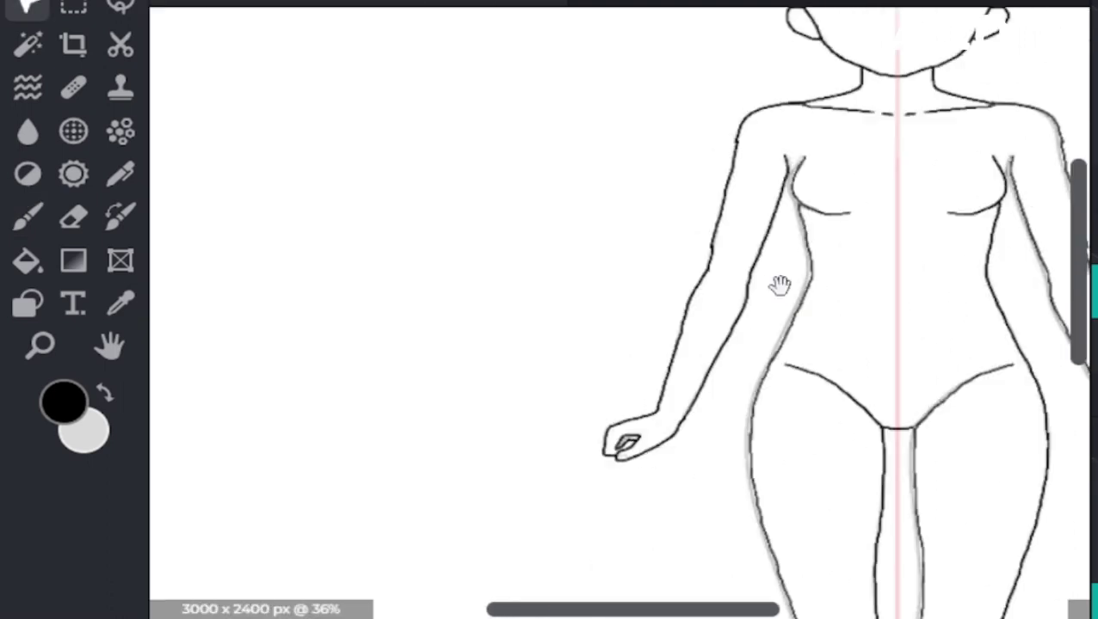
# Set the template.png layer's opacity to 0 so only the black lineart shows
pyautogui.scroll(2, 780, 286)
pyautogui.scroll(-3, 757, 301)
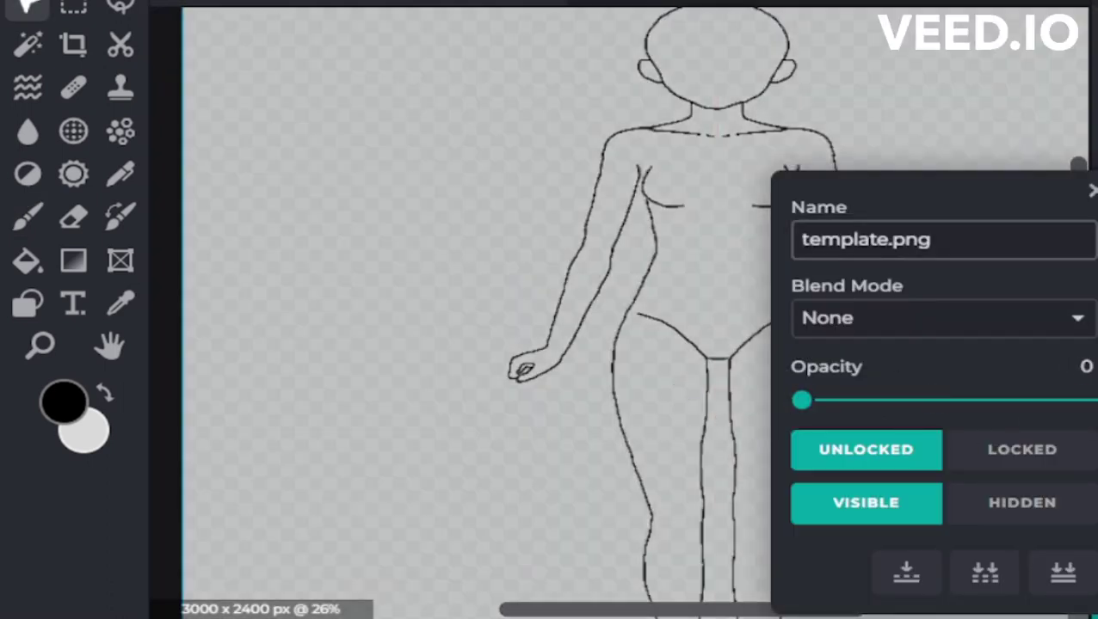
pyautogui.scroll(-2, 865, 453)
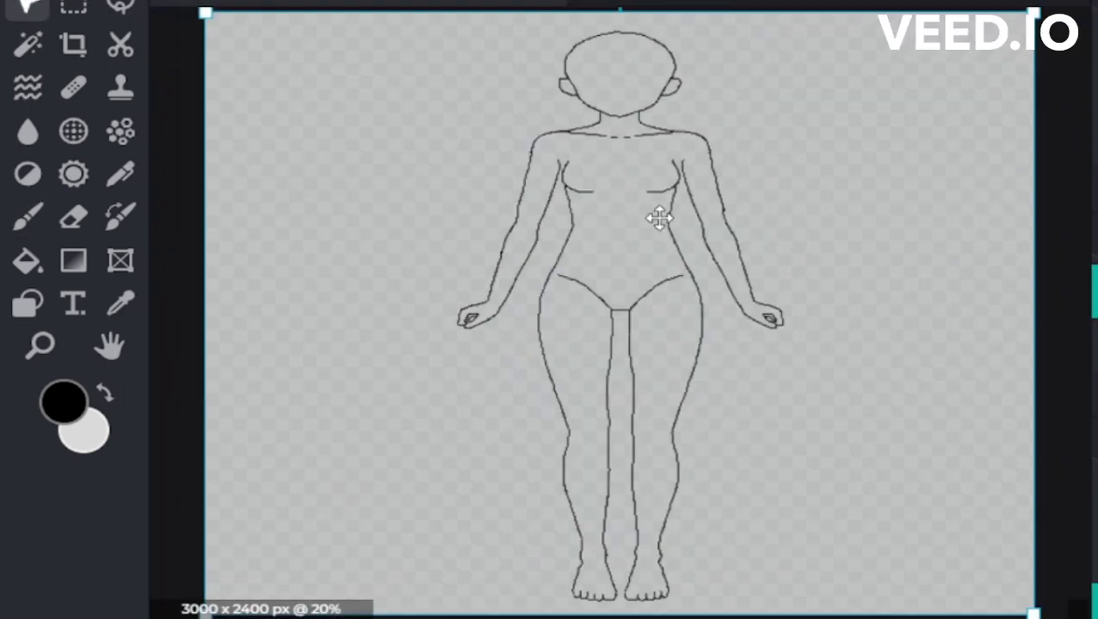